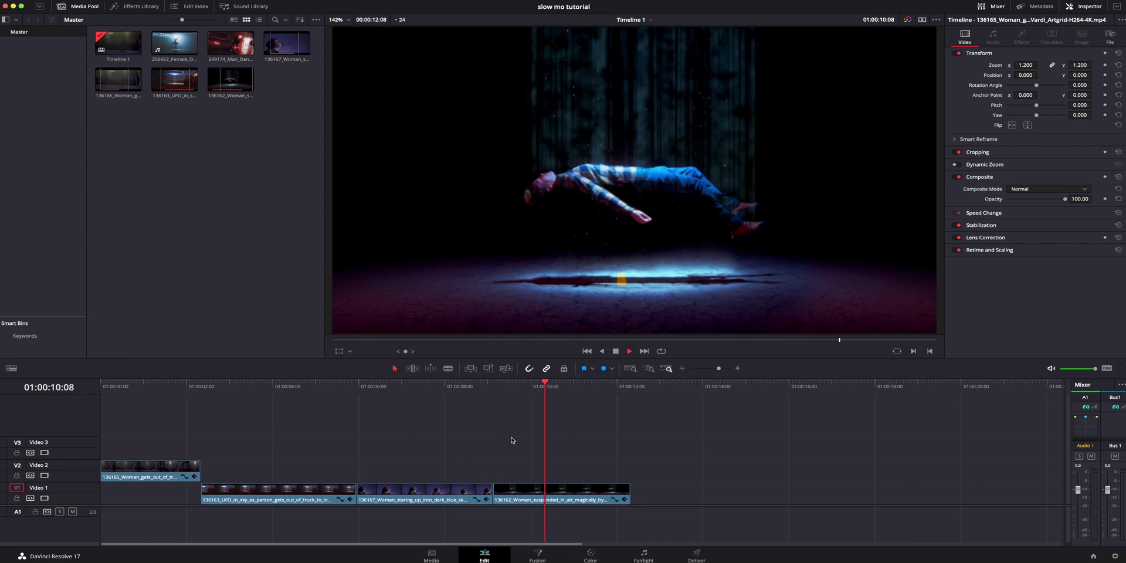
- Review playback from the UFO clip and park the playhead at 01:00:07:05 in the 136167 clip
{"action": "key", "text": "space"}
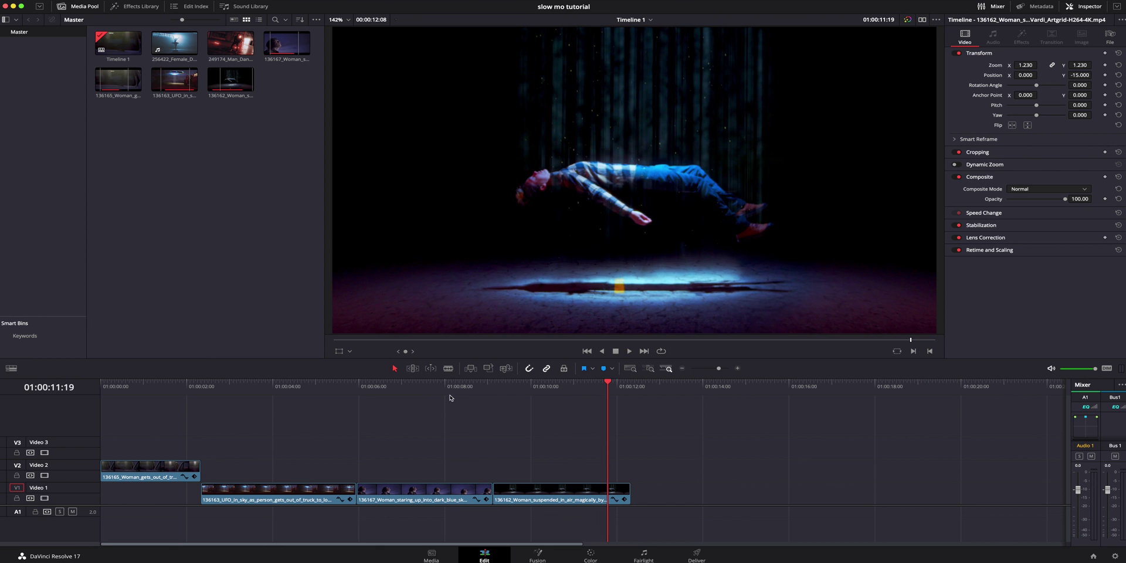
{"action": "left_click", "coordinate": [441, 390]}
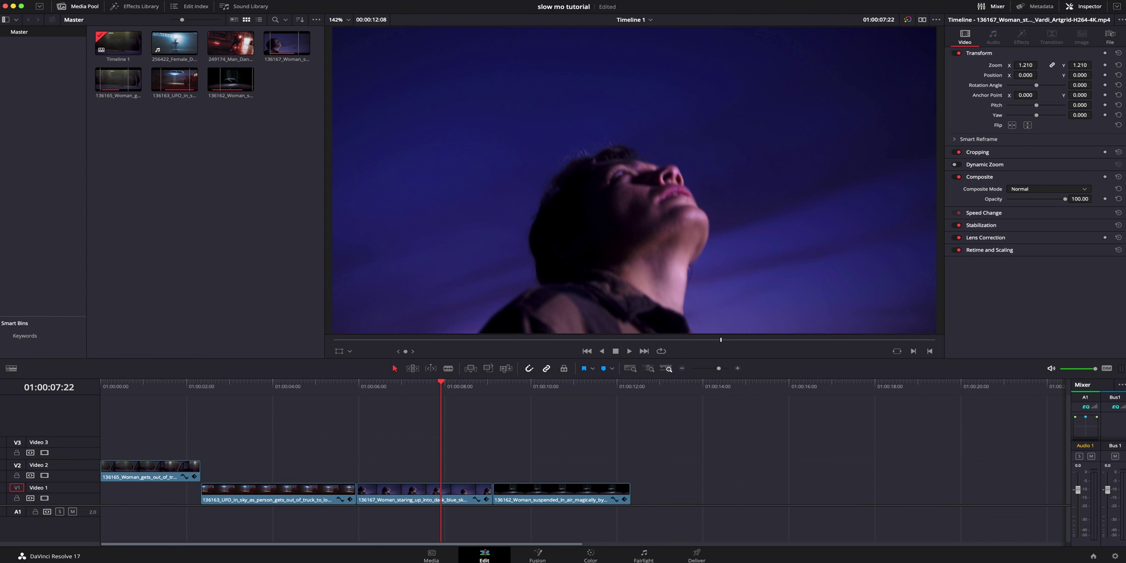
{"action": "left_click", "coordinate": [300, 388]}
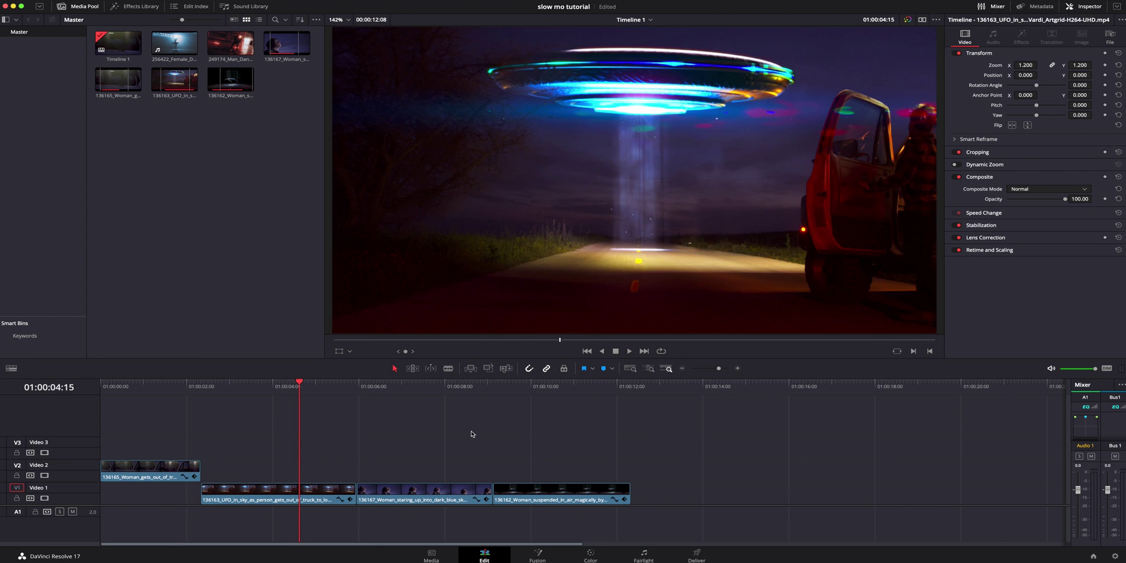
{"action": "key", "text": "space"}
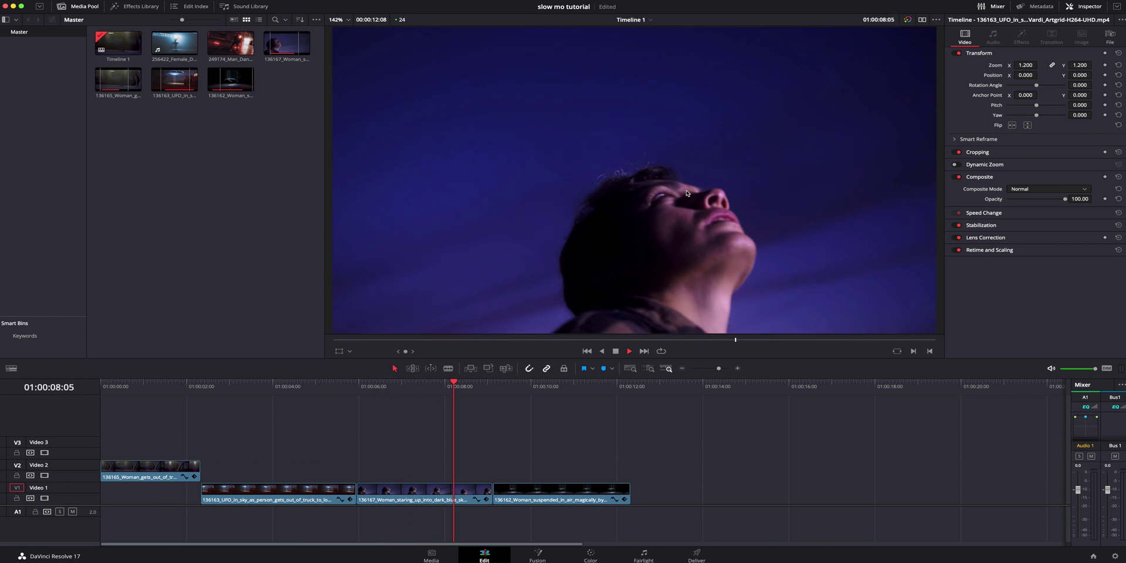
{"action": "key", "text": "space"}
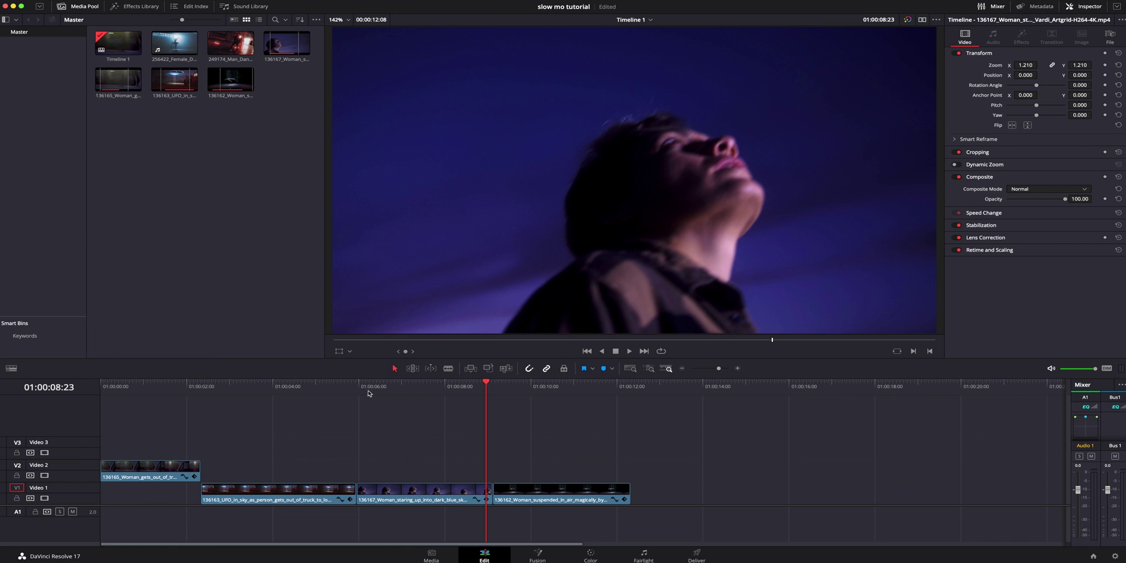
{"action": "left_click", "coordinate": [410, 388]}
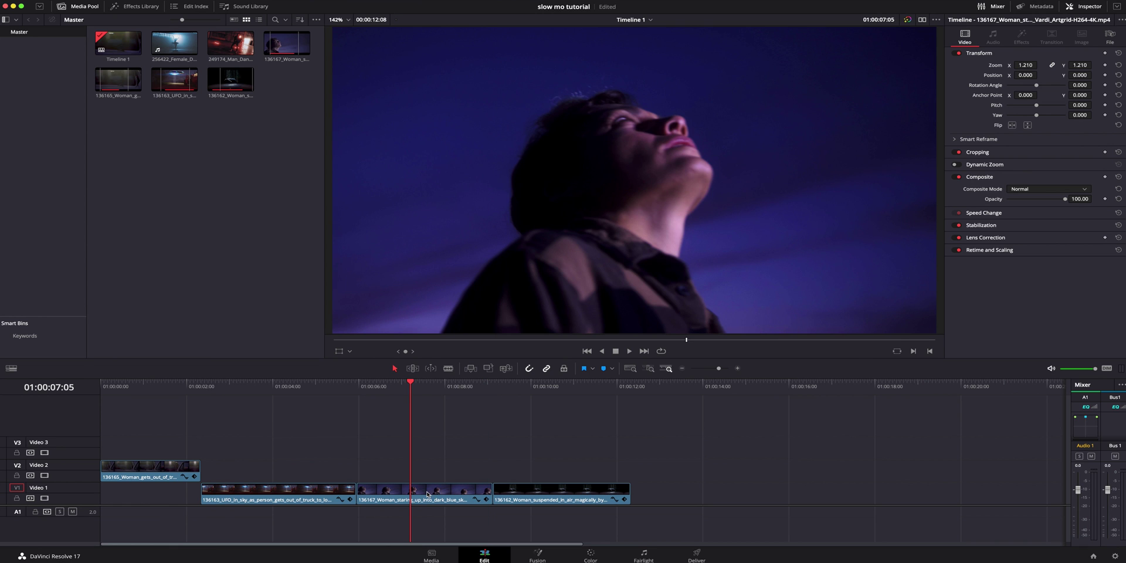
- Alt-drag two copies of the 136167 clip further right along Video 1, separated by gaps
{"action": "left_click_drag", "start_coordinate": [427, 494], "coordinate": [808, 493]}
{"action": "left_click", "coordinate": [760, 388]}
{"action": "scroll", "coordinate": [824, 413], "scroll_direction": "right", "scroll_amount": 5}
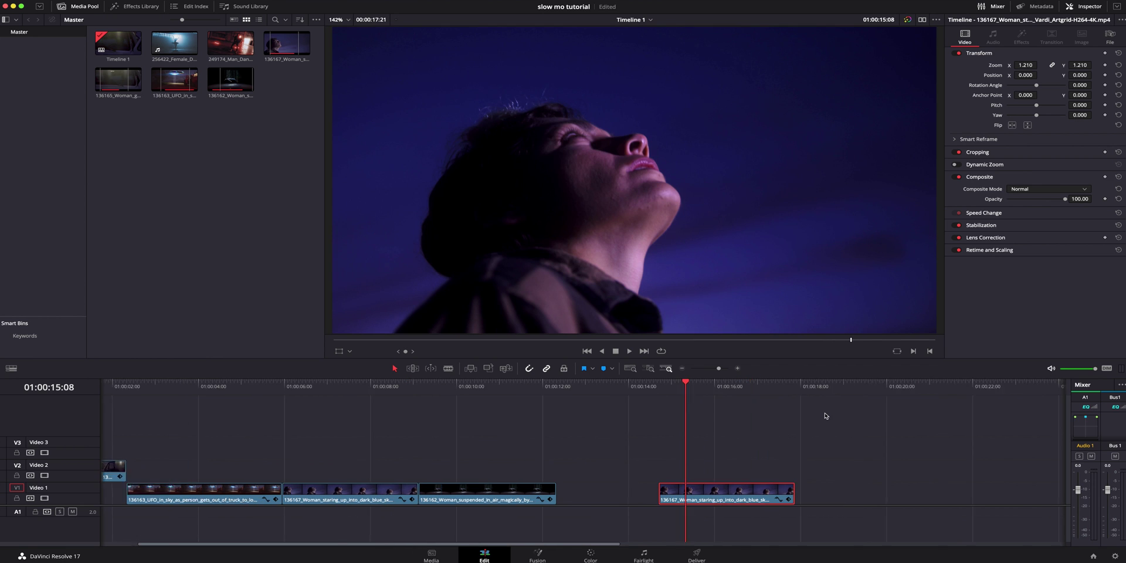
{"action": "left_click_drag", "start_coordinate": [586, 496], "coordinate": [765, 495]}
{"action": "left_click", "coordinate": [745, 440]}
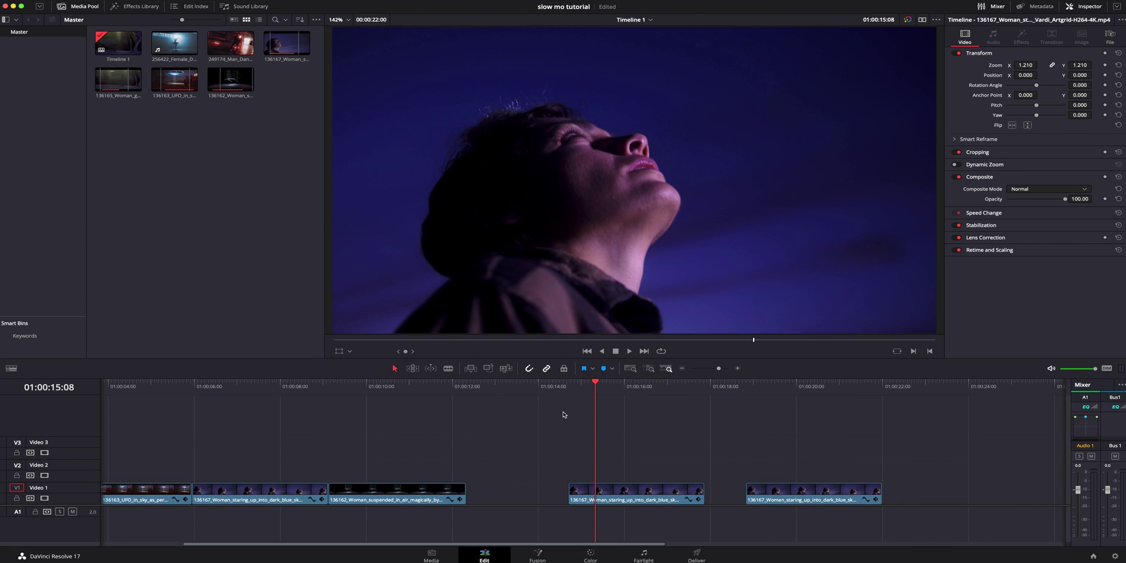
- Show Retime Controls on the first duplicate and set its speed to 50%
{"action": "right_click", "coordinate": [653, 492]}
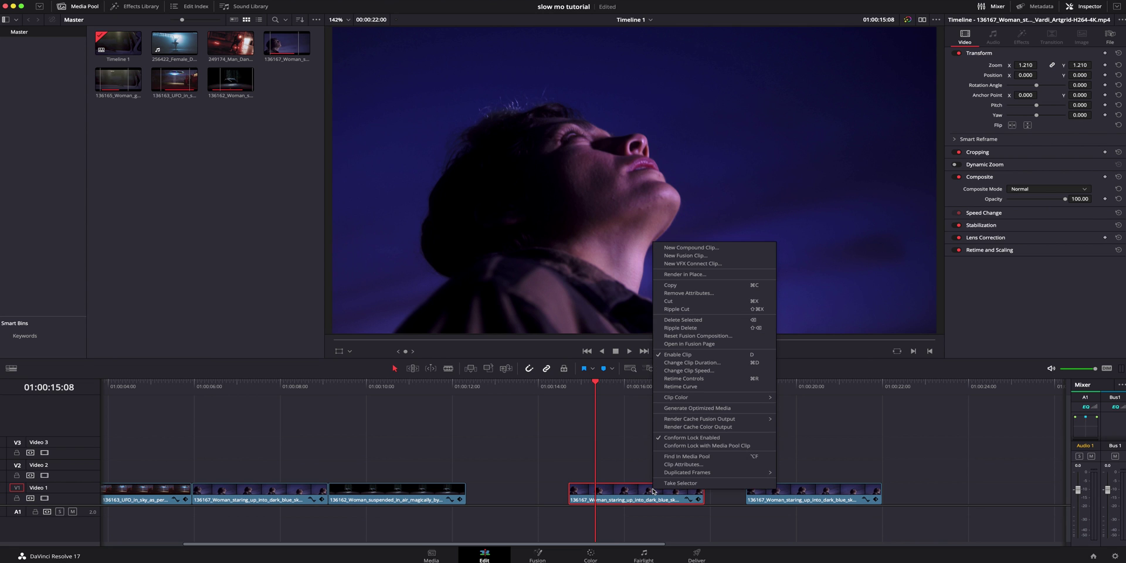
{"action": "left_click", "coordinate": [715, 380]}
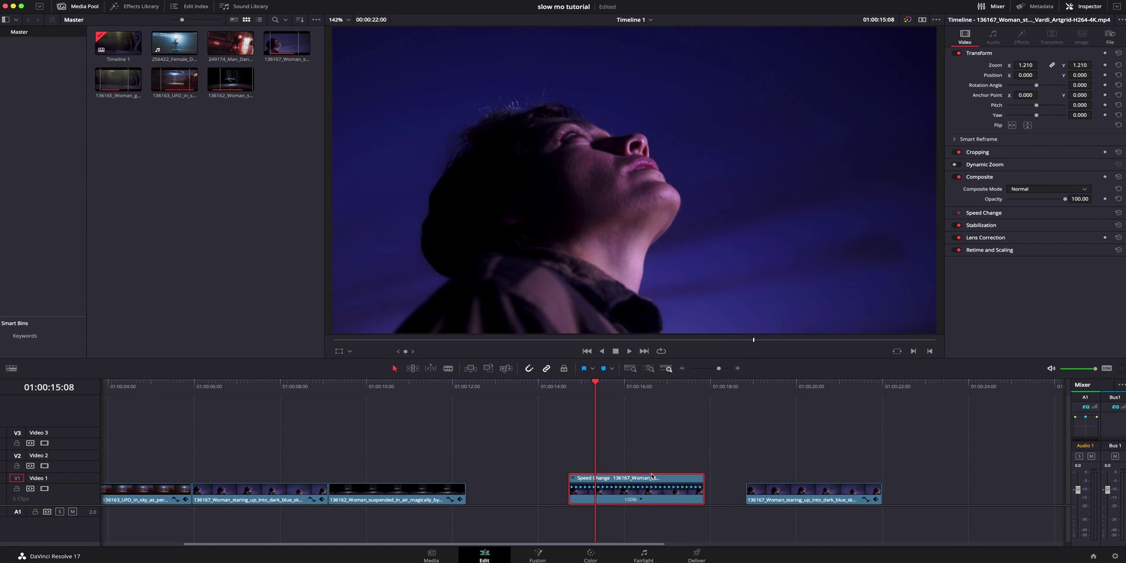
{"action": "left_click", "coordinate": [642, 500]}
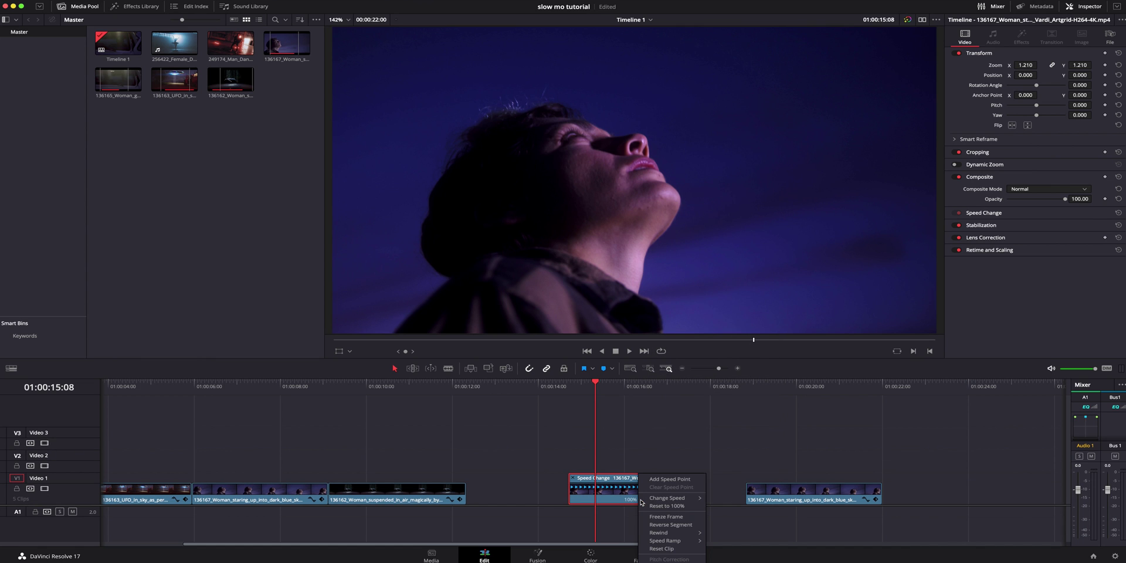
{"action": "mouse_move", "coordinate": [669, 498]}
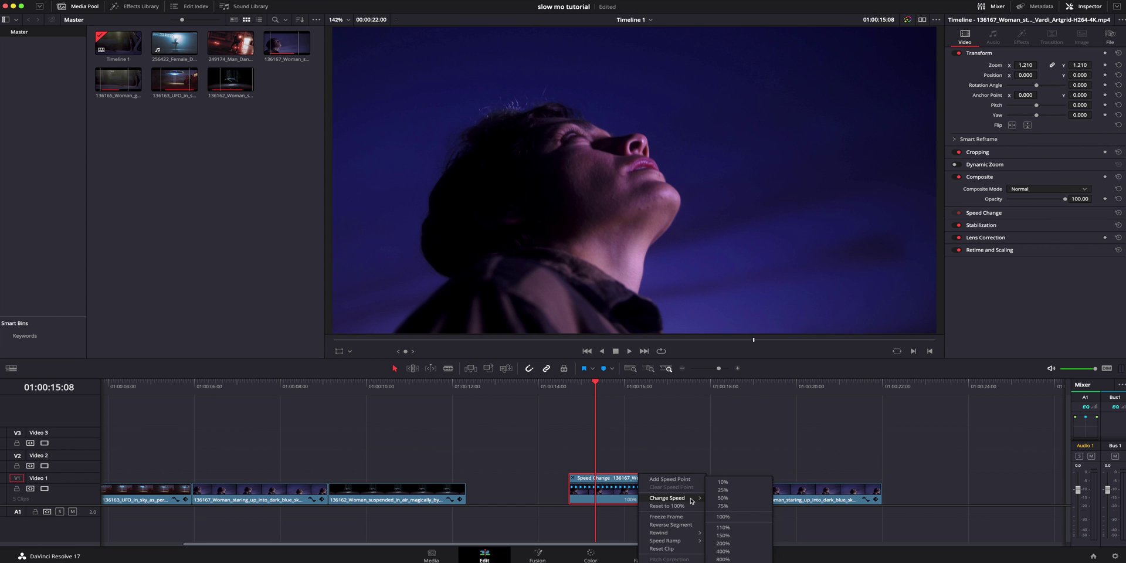
{"action": "left_click", "coordinate": [721, 501]}
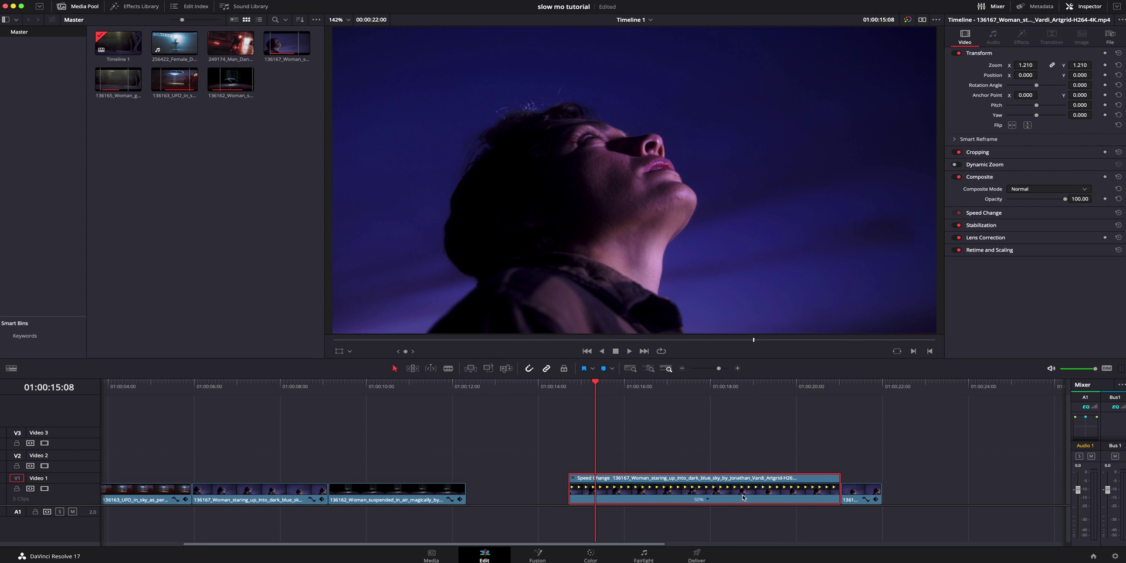
- Play back the slowed duplicate, then undo to restore it to 100% speed
{"action": "left_click", "coordinate": [579, 387]}
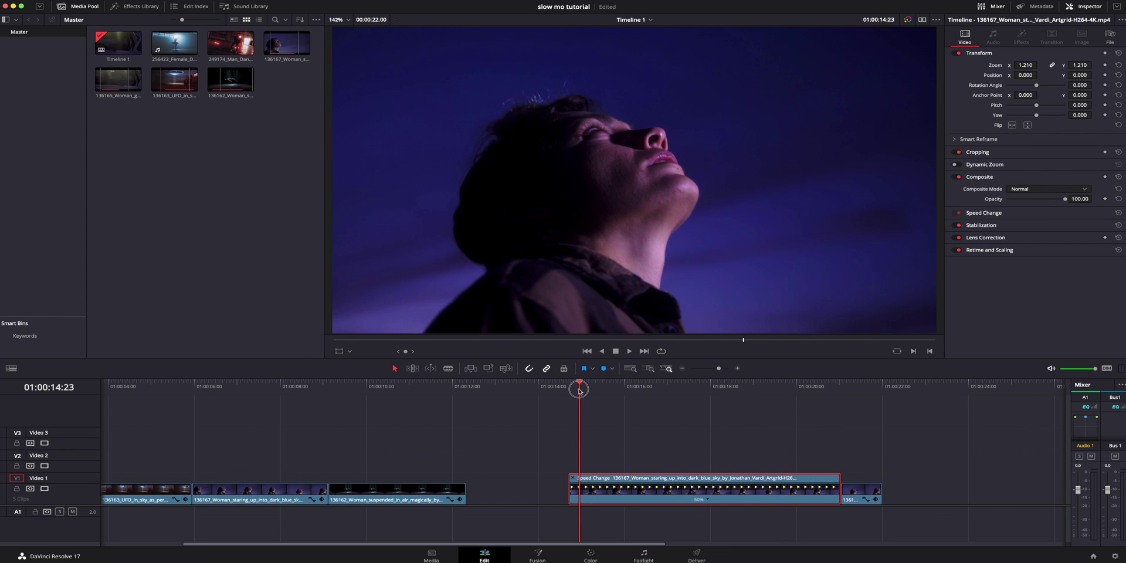
{"action": "key", "text": "space"}
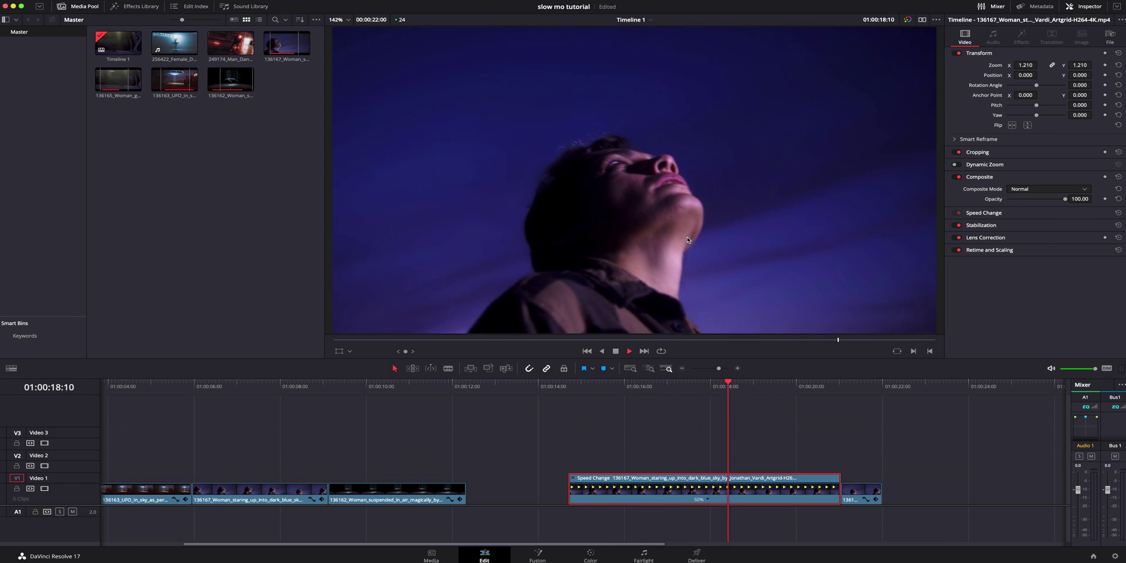
{"action": "key", "text": "space"}
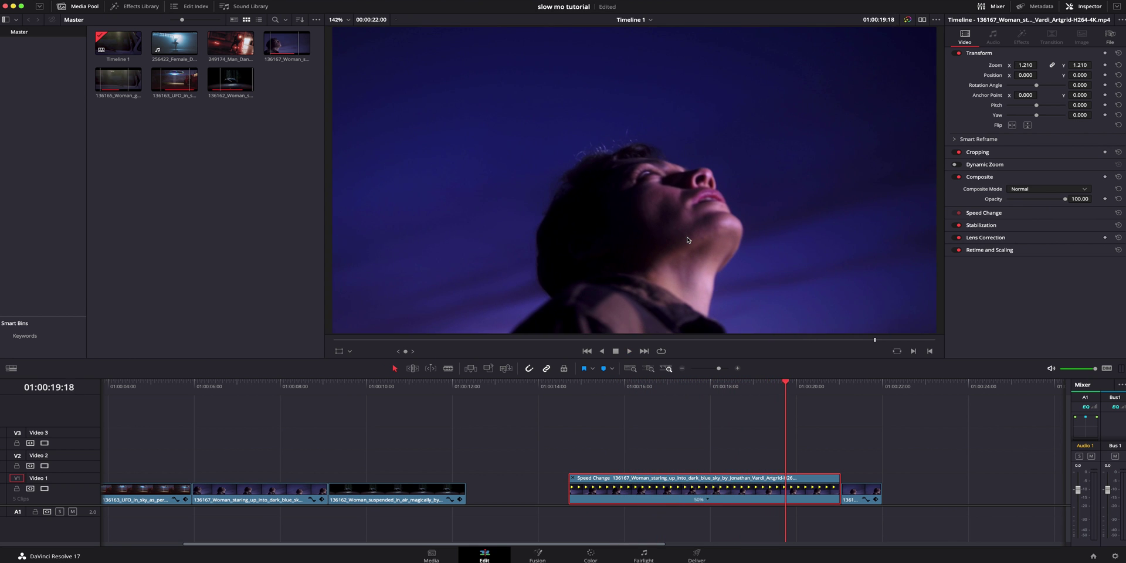
{"action": "key", "text": "super+z"}
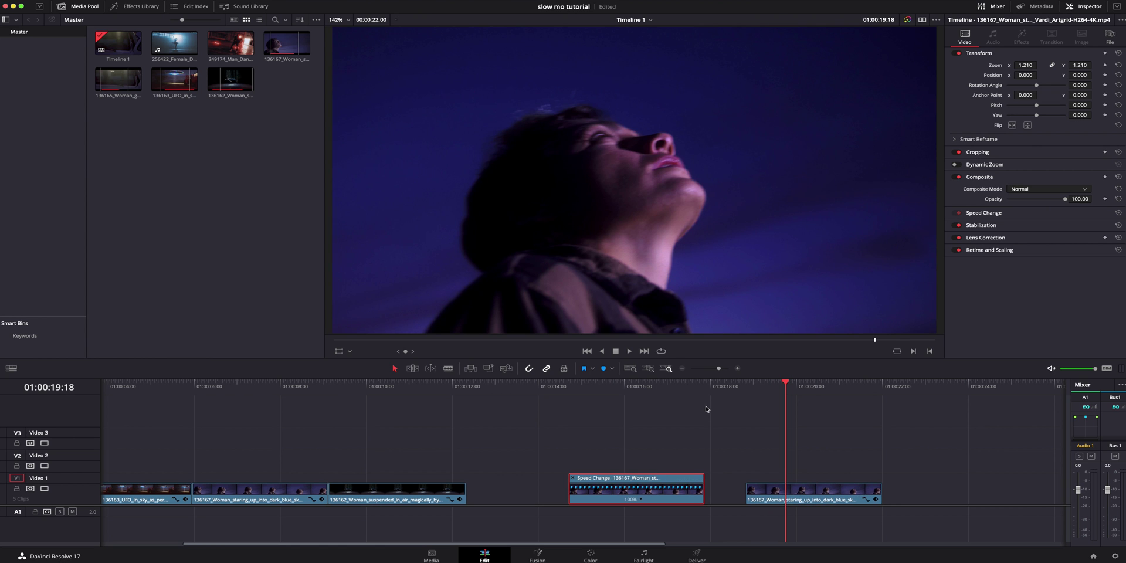
{"action": "left_click", "coordinate": [772, 465]}
{"action": "right_click", "coordinate": [801, 496]}
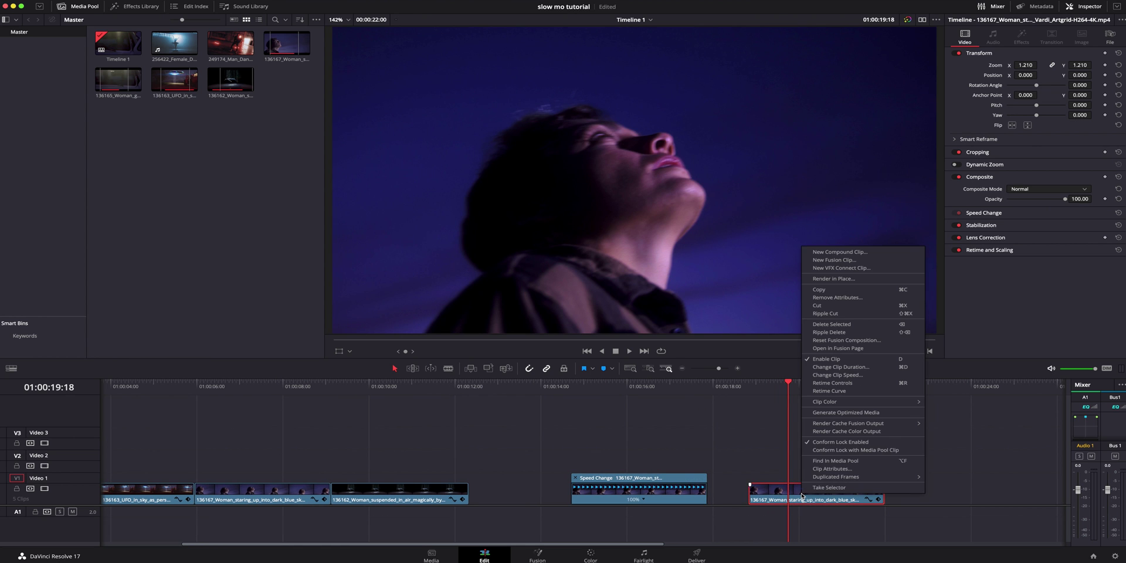
{"action": "left_click", "coordinate": [862, 376]}
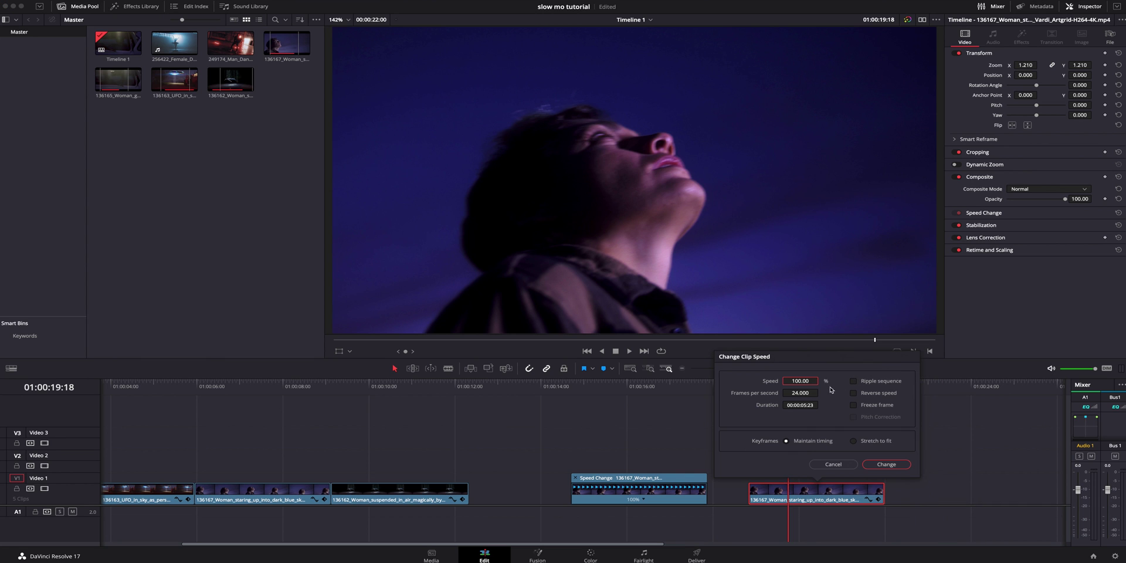
{"action": "left_click_drag", "start_coordinate": [803, 381], "coordinate": [792, 383]}
{"action": "left_click", "coordinate": [886, 463]}
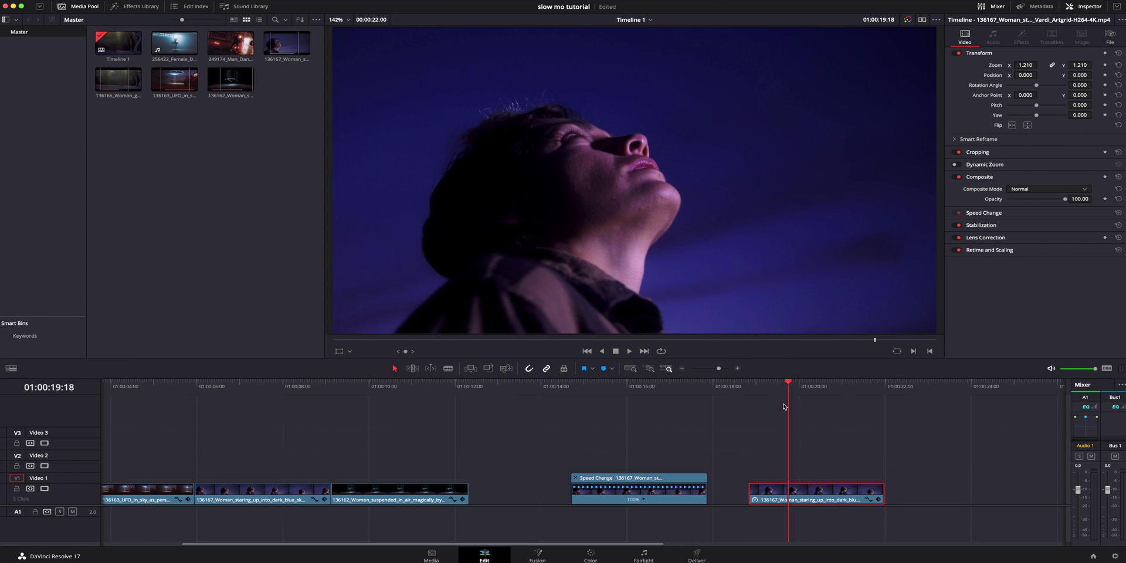
{"action": "key", "text": "/"}
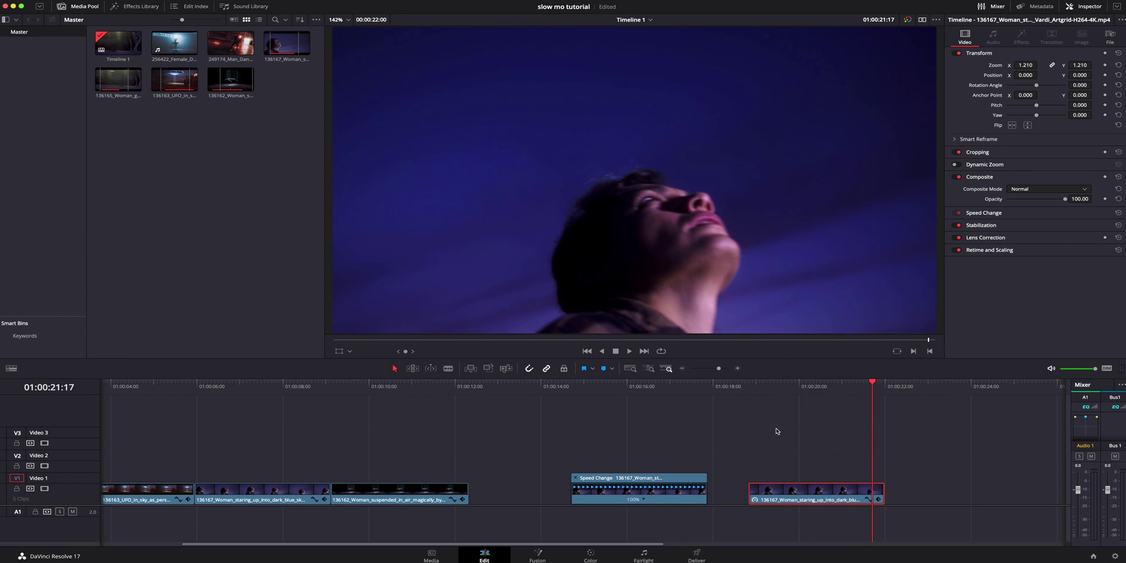
{"action": "key", "text": "/"}
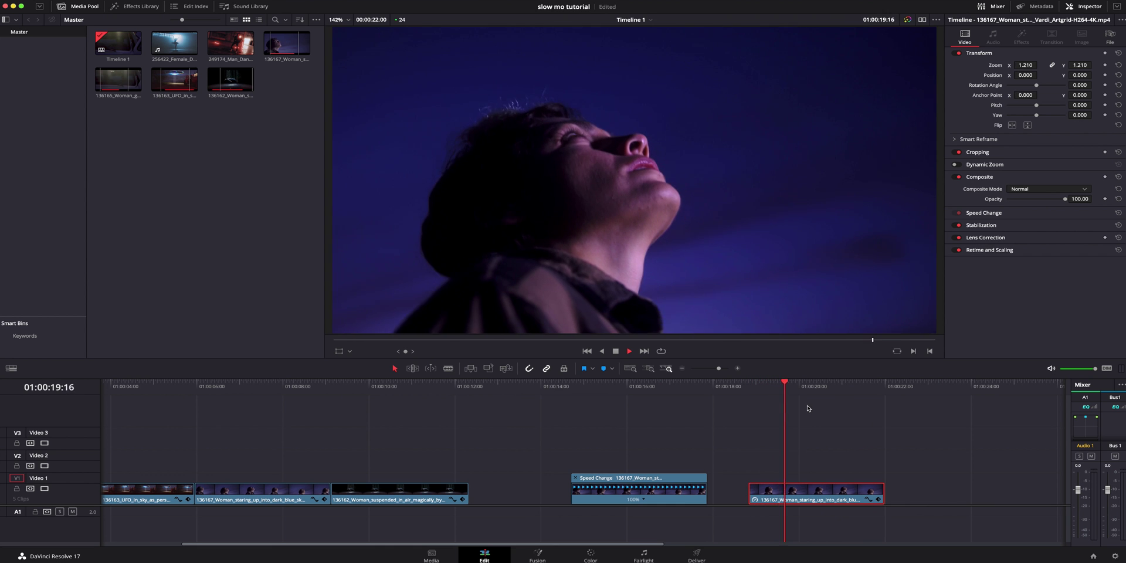
{"action": "key", "text": "space"}
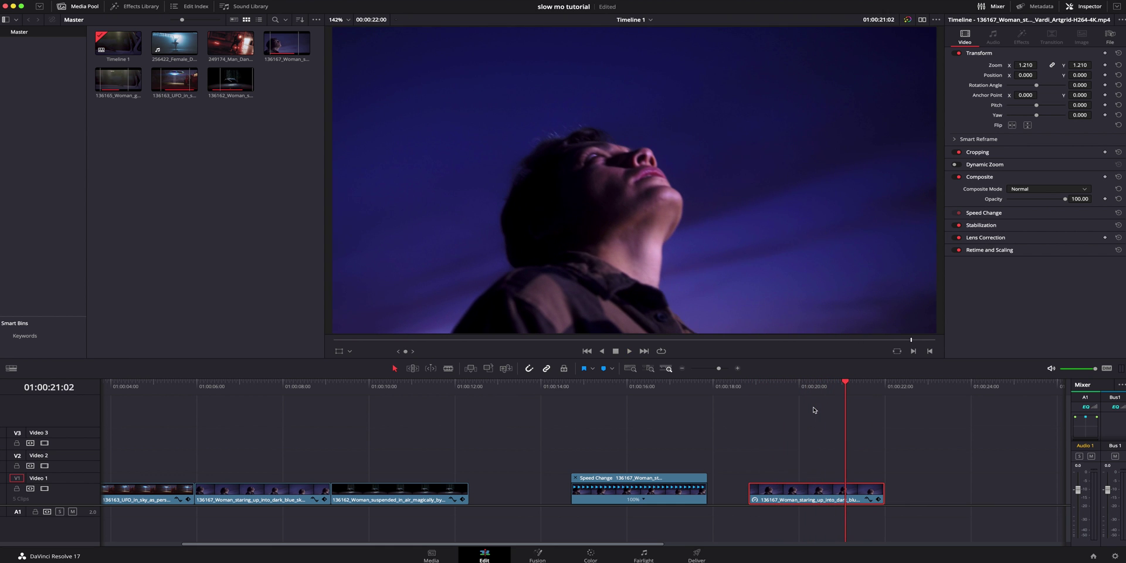
{"action": "key", "text": "super+z"}
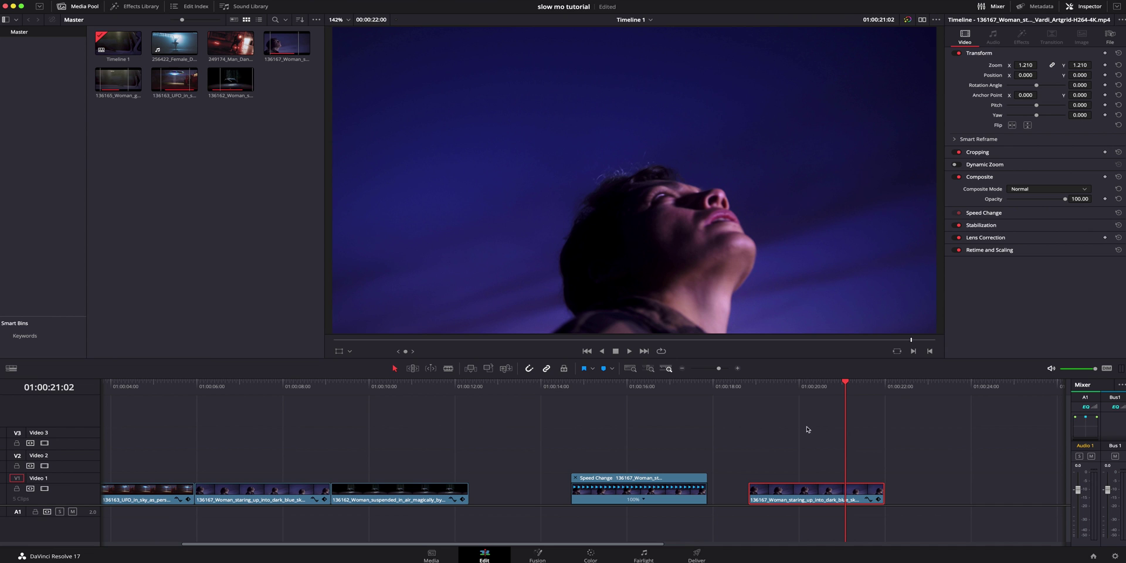
- Show Retime Controls on the last 136167 copy and set its speed to 50%
{"action": "right_click", "coordinate": [775, 496]}
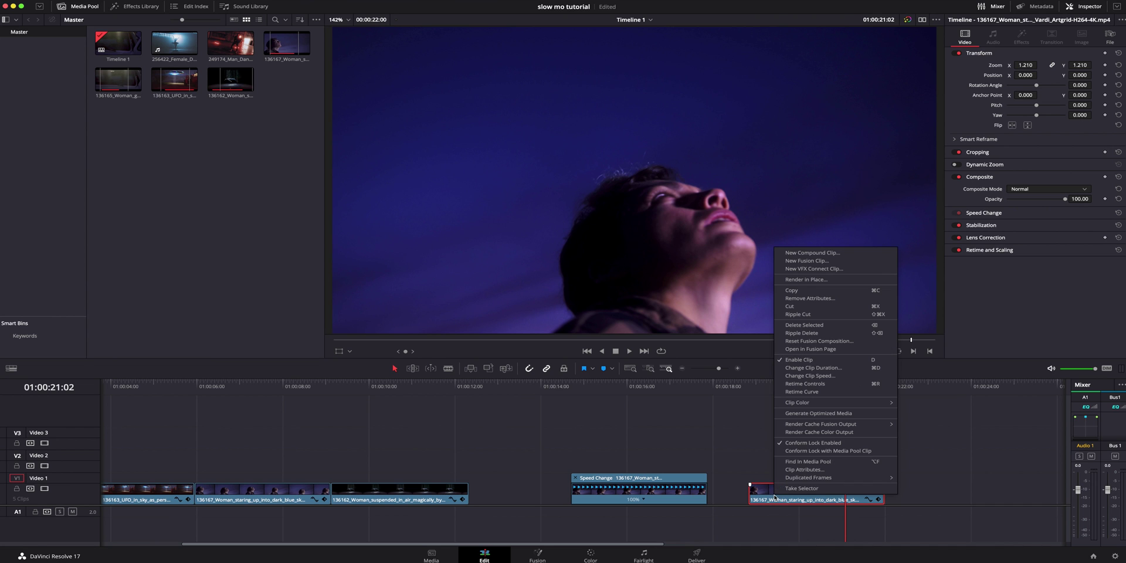
{"action": "left_click", "coordinate": [861, 383]}
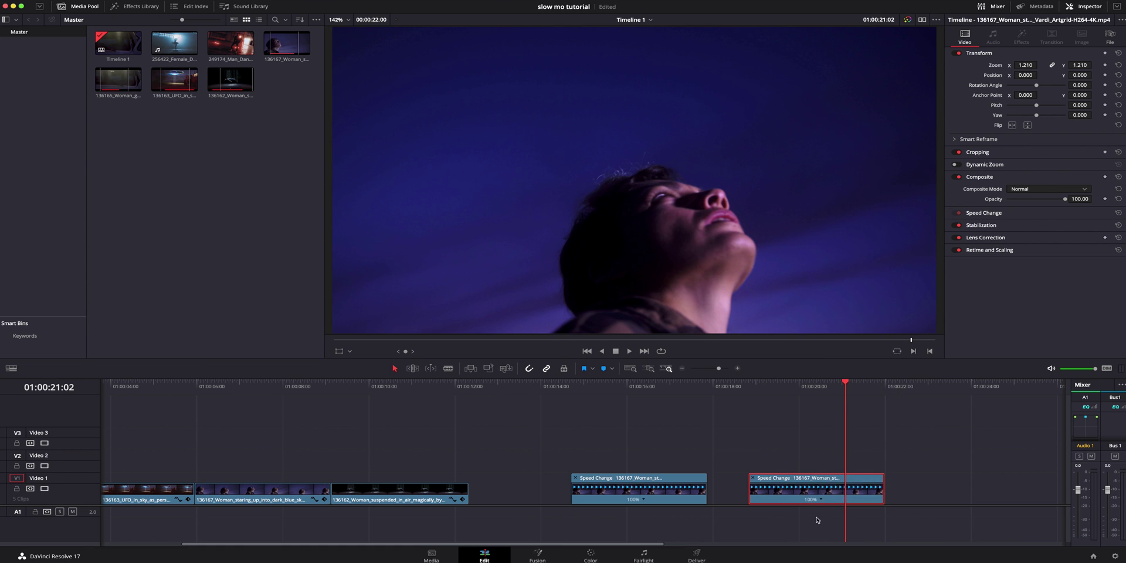
{"action": "left_click", "coordinate": [821, 500]}
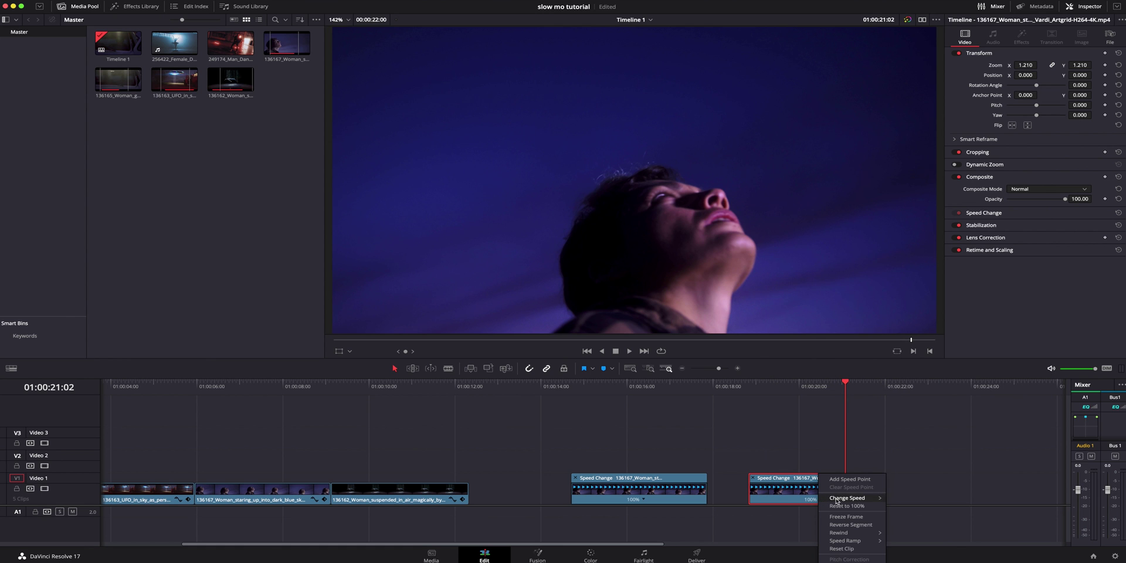
{"action": "left_click", "coordinate": [901, 498]}
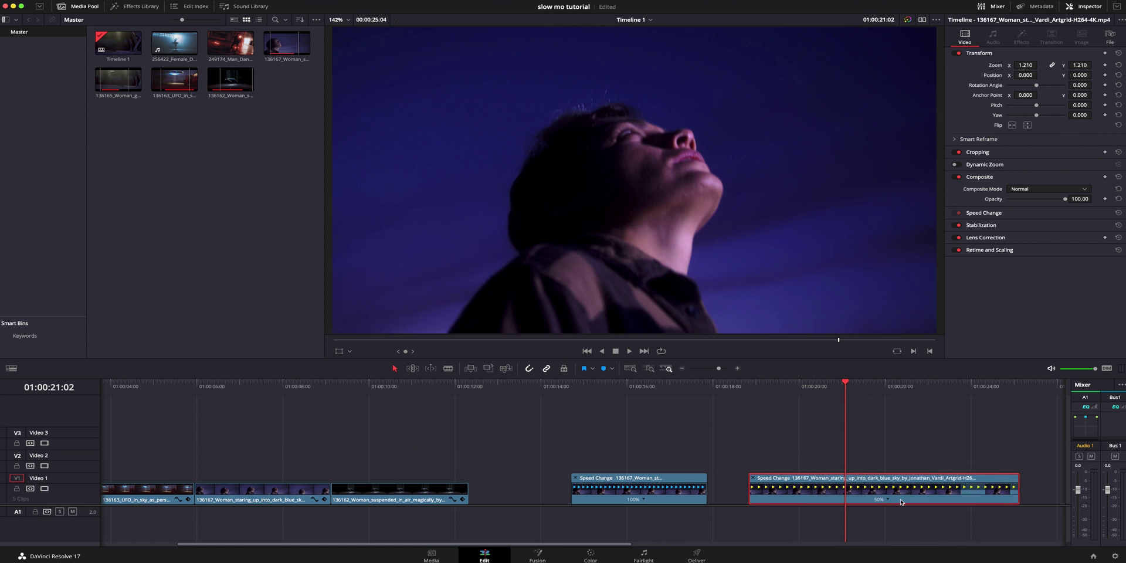
{"action": "scroll", "coordinate": [921, 477], "scroll_direction": "right", "scroll_amount": 5}
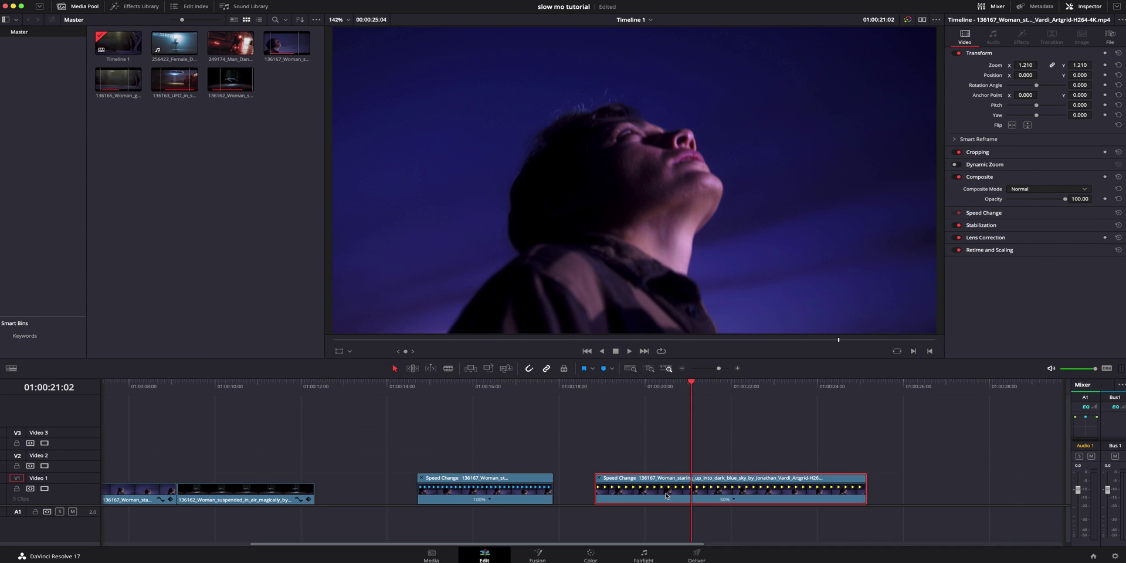
- Set the middle close-up clip's speed to 50 with Change Clip Speed
{"action": "left_click", "coordinate": [421, 478]}
{"action": "right_click", "coordinate": [510, 497]}
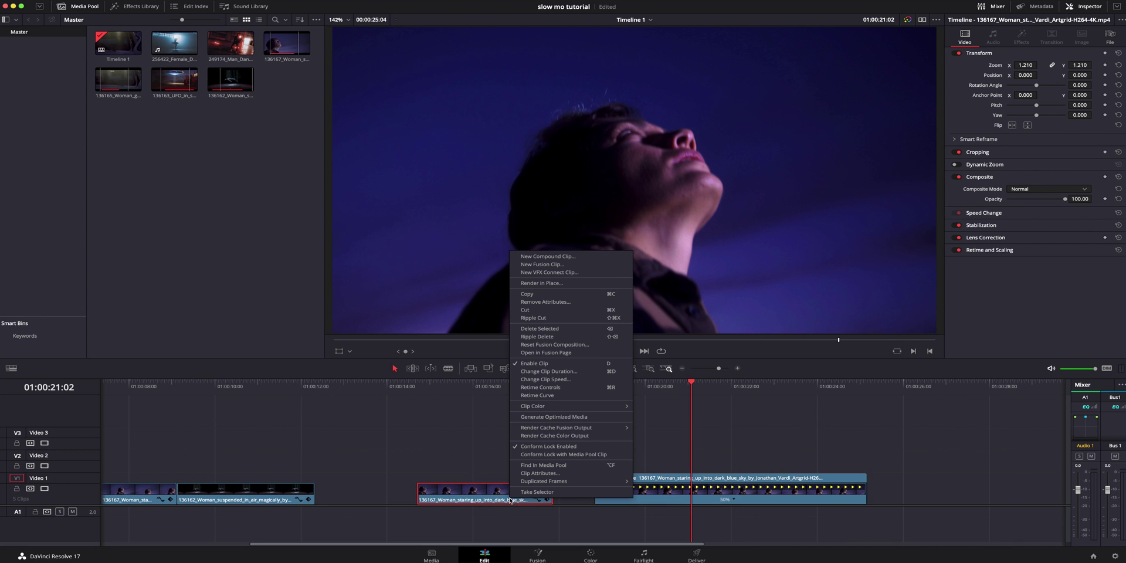
{"action": "left_click", "coordinate": [566, 380]}
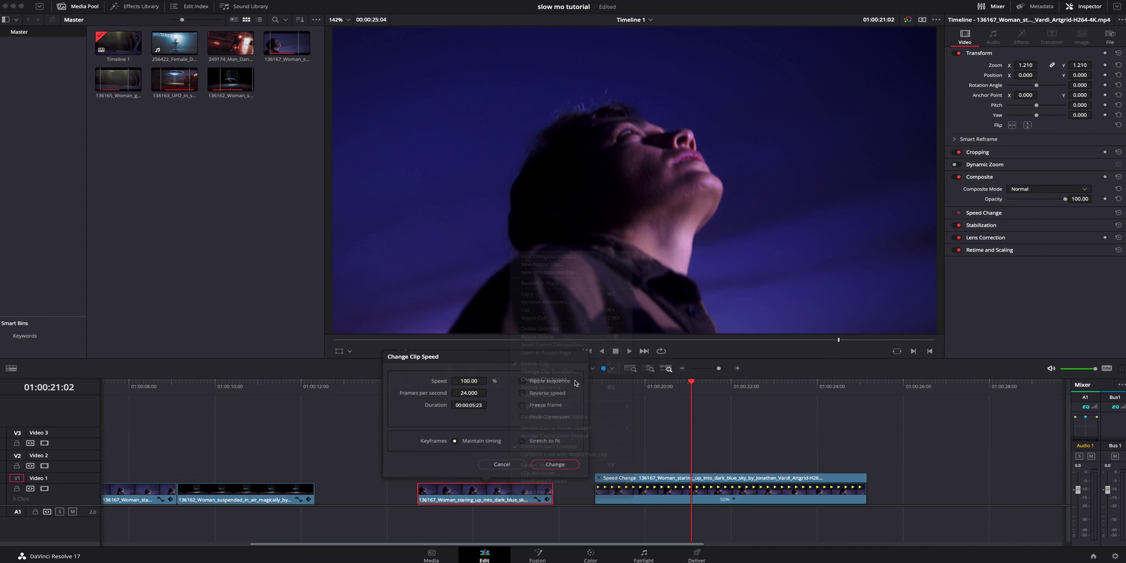
{"action": "left_click_drag", "start_coordinate": [469, 382], "coordinate": [449, 389]}
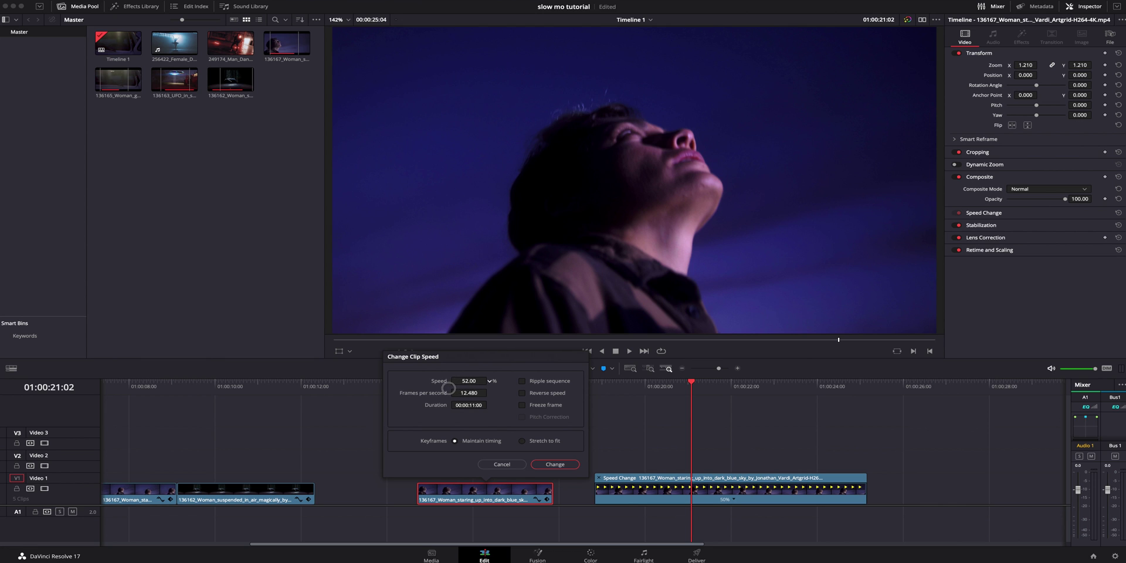
{"action": "left_click", "coordinate": [554, 464]}
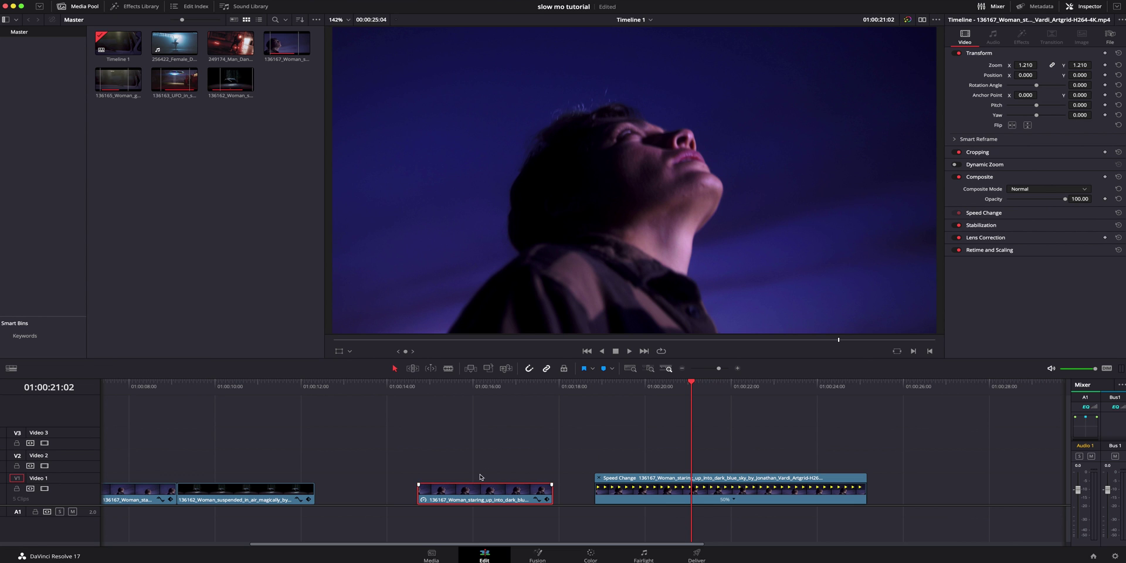
- Play back the slowed clip from 01:00:19:03 to review it
{"action": "left_click", "coordinate": [480, 494]}
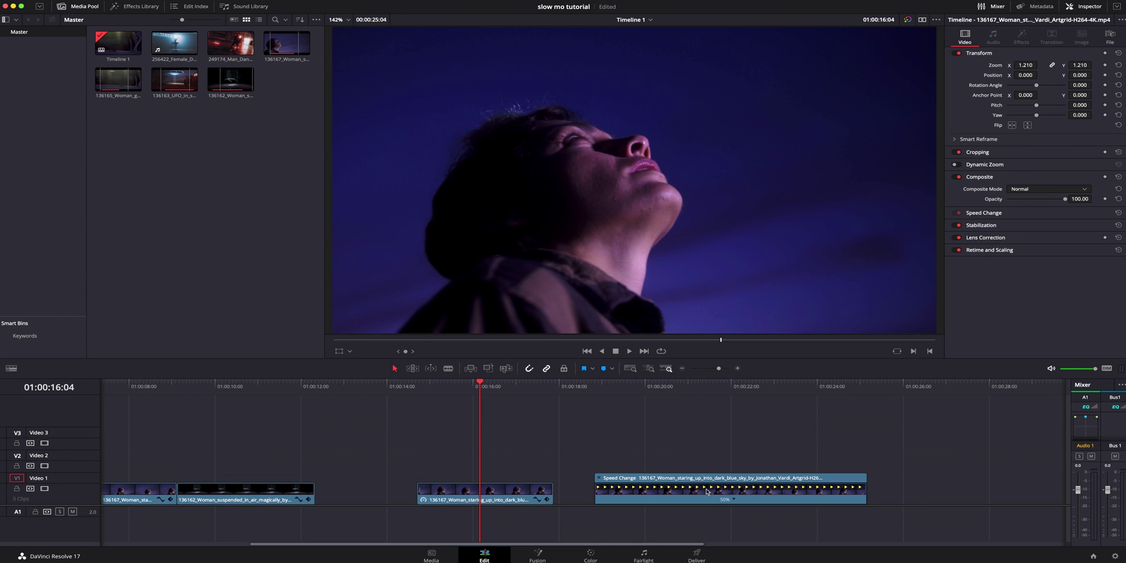
{"action": "left_click", "coordinate": [607, 391]}
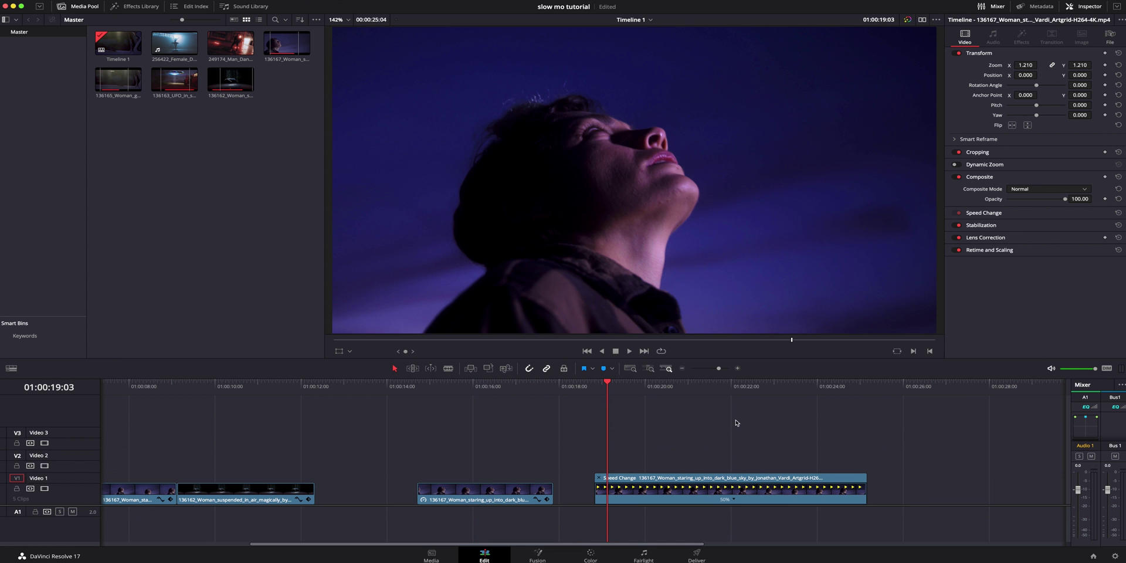
{"action": "key", "text": "space"}
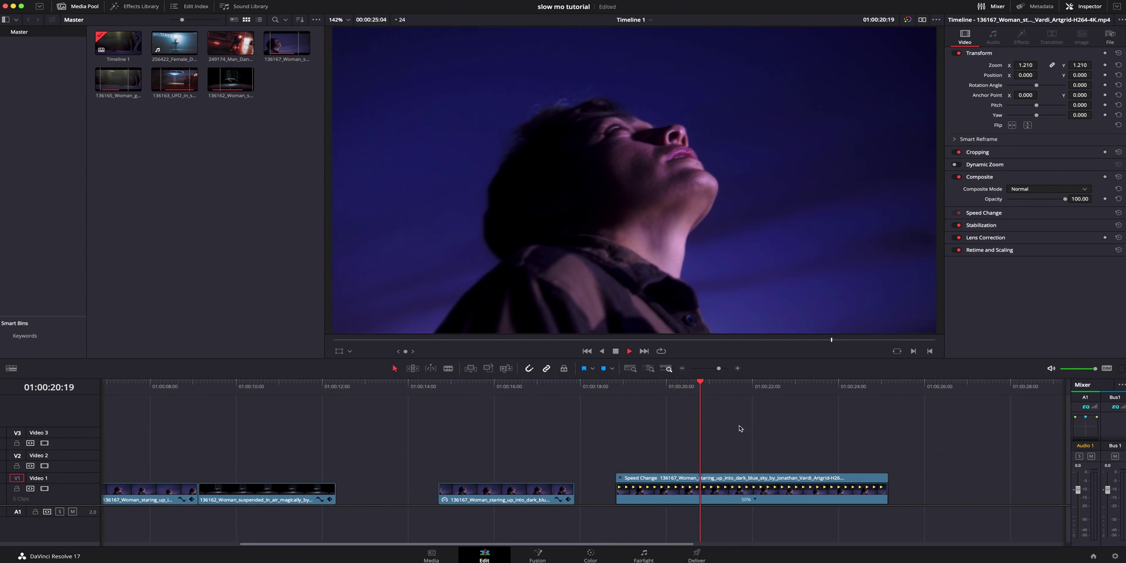
{"action": "key", "text": "space"}
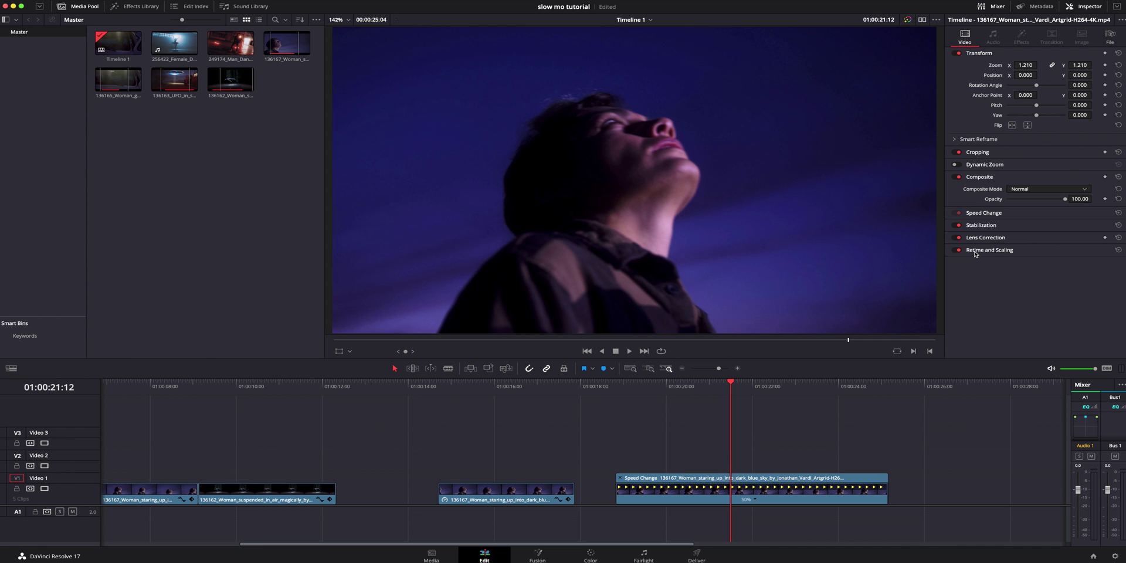
- Set the 50% Speed Change clip's Retime Process to Optical Flow in the Inspector and play it
{"action": "left_click", "coordinate": [1009, 252]}
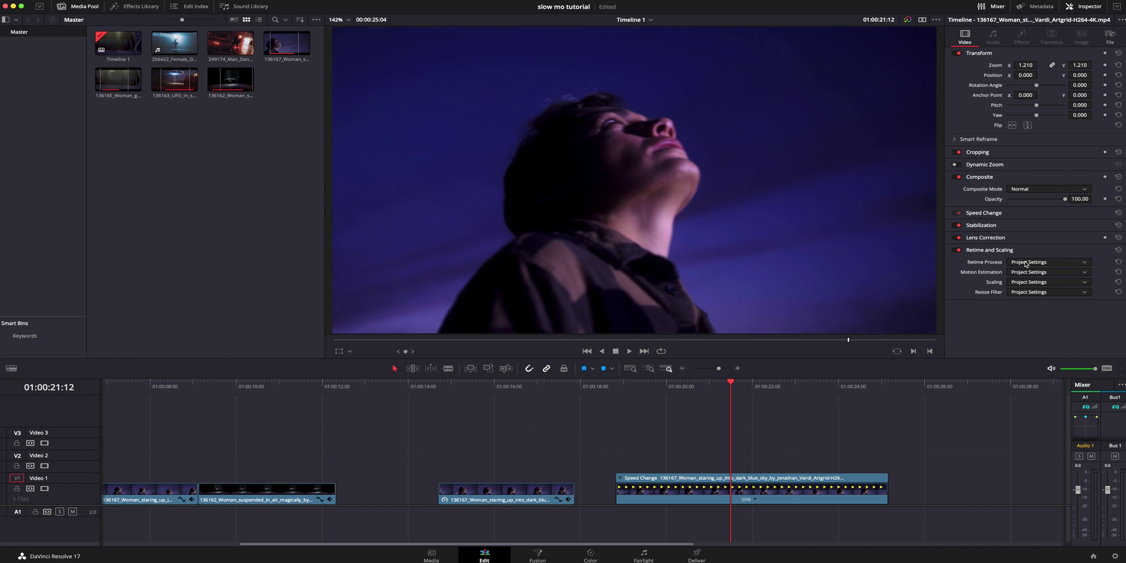
{"action": "left_click", "coordinate": [1026, 264]}
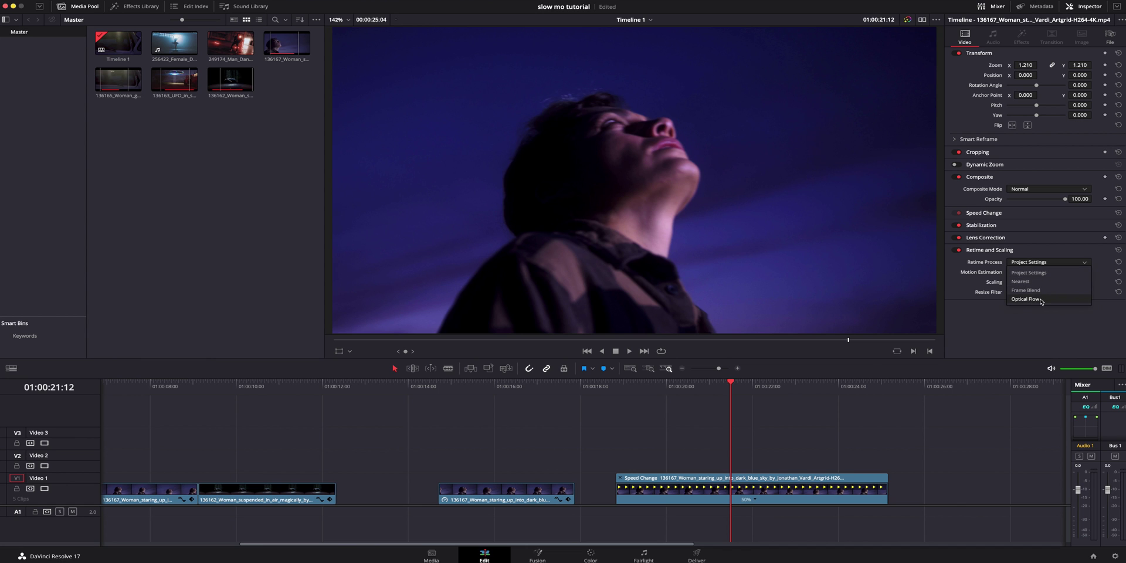
{"action": "left_click", "coordinate": [861, 406]}
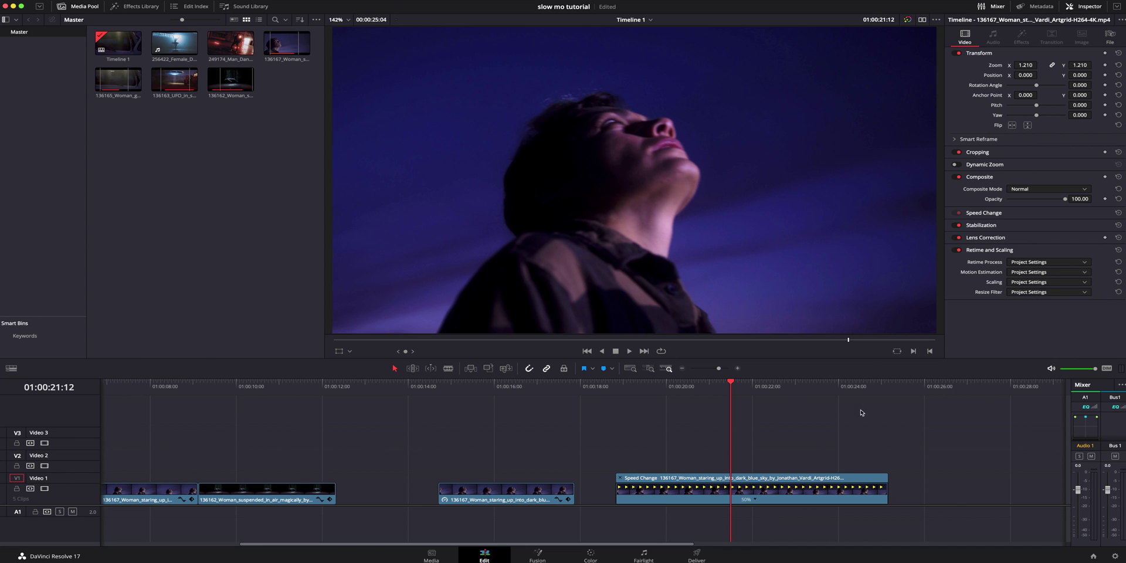
{"action": "left_click", "coordinate": [820, 481]}
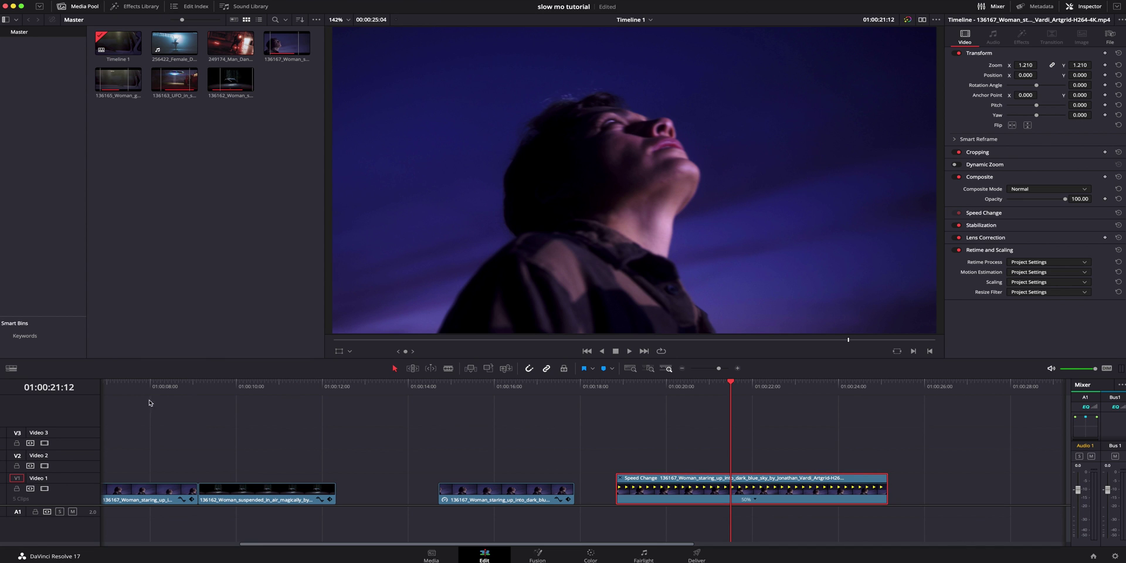
{"action": "left_click", "coordinate": [1028, 263]}
{"action": "left_click", "coordinate": [1024, 301]}
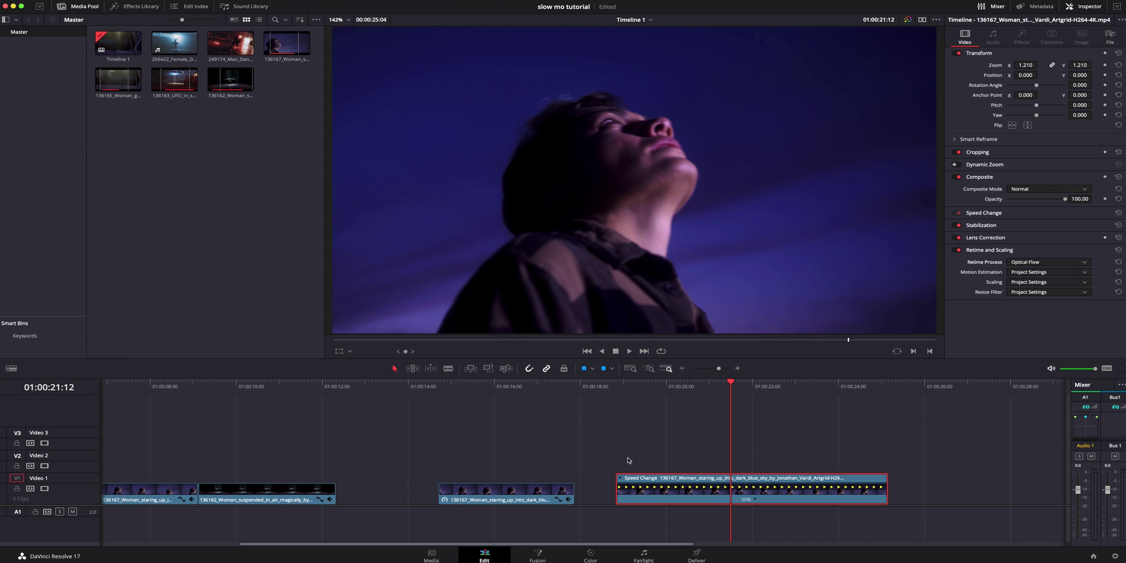
{"action": "left_click", "coordinate": [625, 388]}
{"action": "key", "text": "space"}
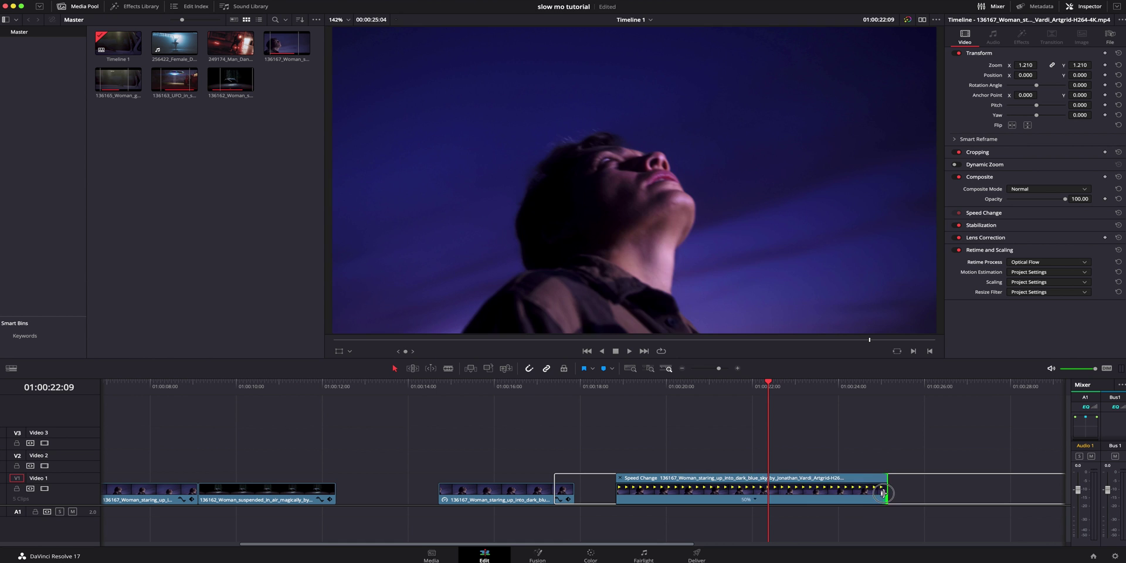
- Trim the slowed clip's end, then place the previewed 249174 fire-dancing clip on Video 1 after a gap
{"action": "left_click_drag", "start_coordinate": [883, 494], "coordinate": [788, 496]}
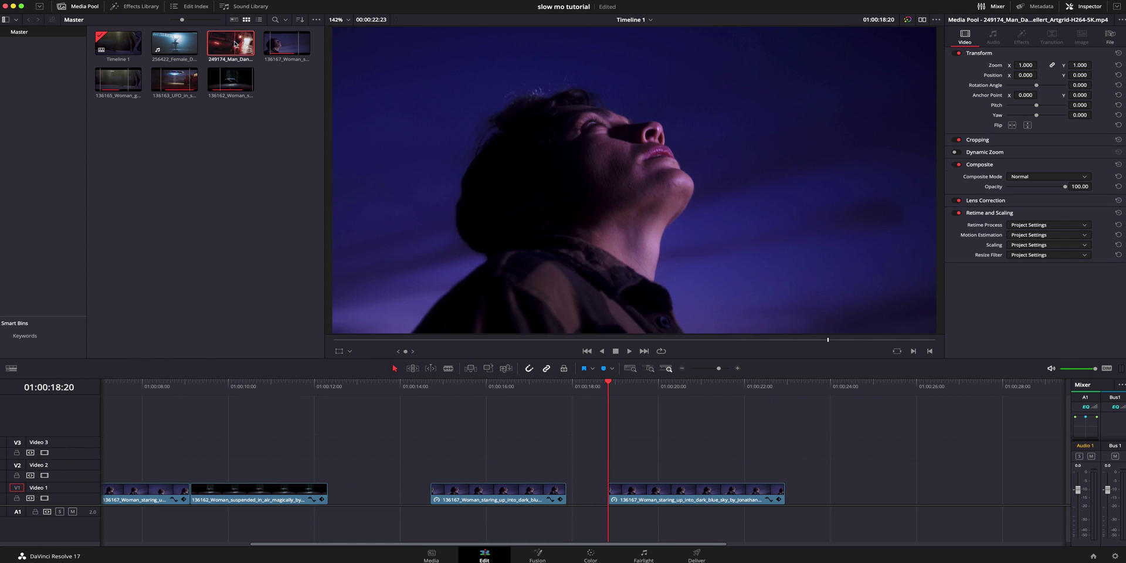
{"action": "double_click", "coordinate": [231, 43]}
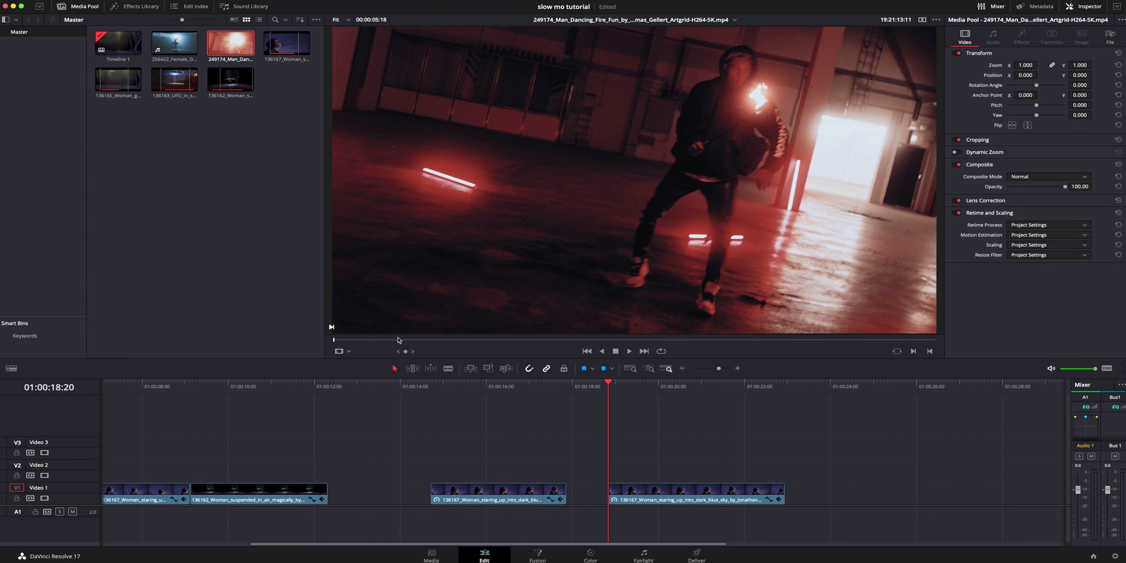
{"action": "key", "text": "space"}
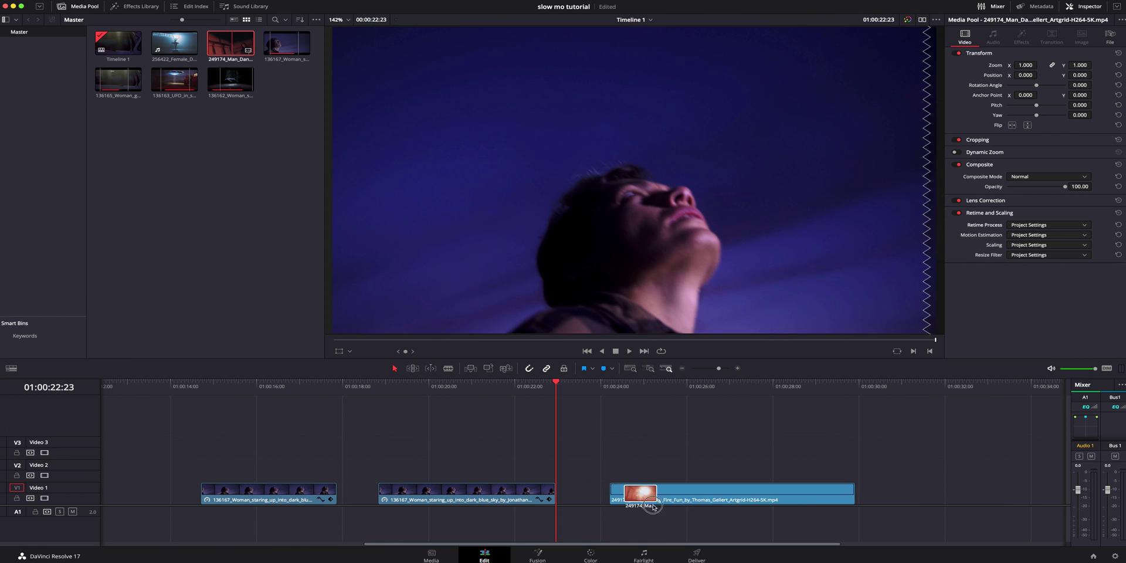
{"action": "left_click_drag", "start_coordinate": [659, 493], "coordinate": [695, 493]}
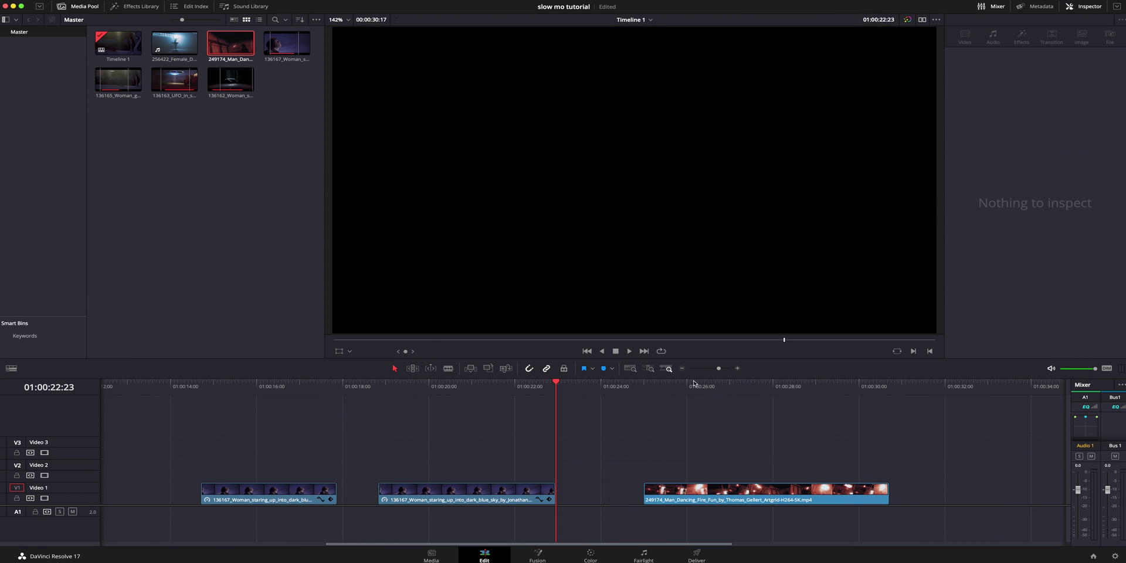
{"action": "left_click", "coordinate": [697, 385]}
{"action": "left_click", "coordinate": [765, 500]}
- Set the fire-dancing clip to 50% speed with Optical Flow retiming and play it back
{"action": "right_click", "coordinate": [763, 493]}
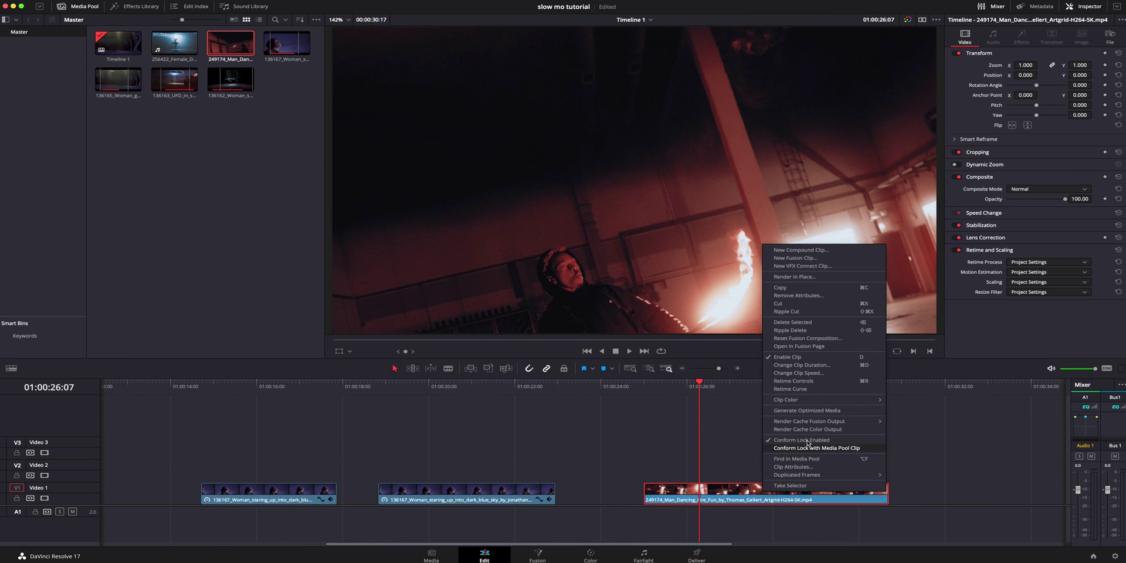
{"action": "left_click", "coordinate": [807, 385]}
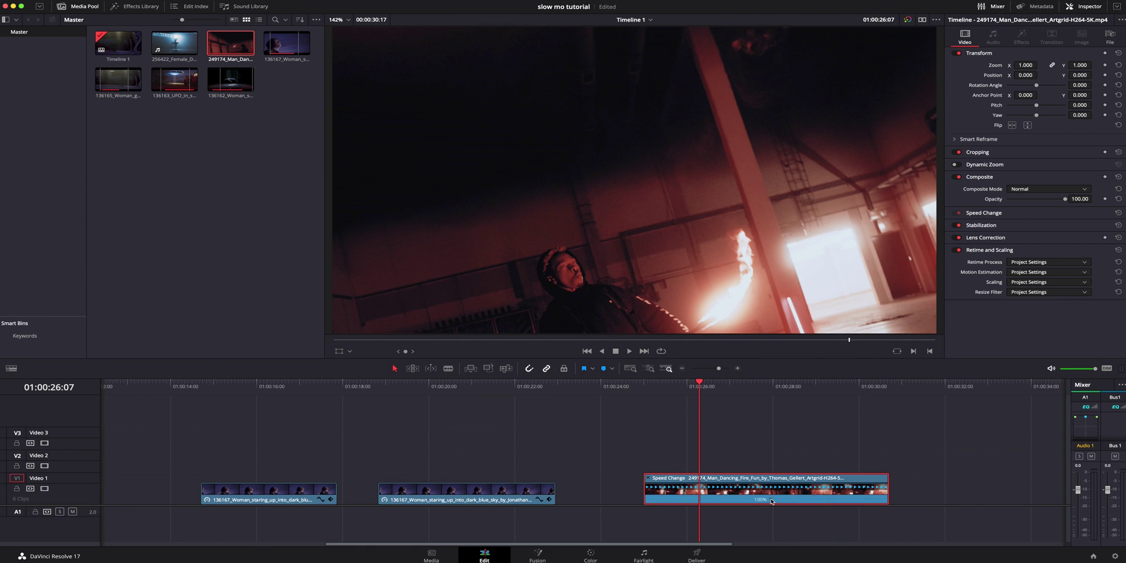
{"action": "left_click", "coordinate": [772, 501]}
{"action": "mouse_move", "coordinate": [802, 499]}
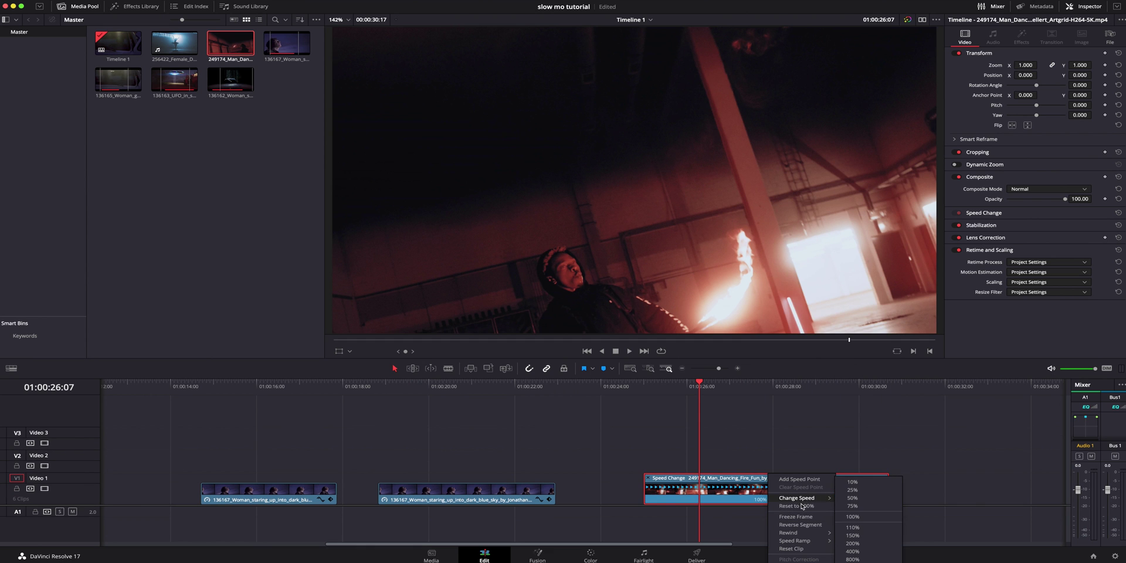
{"action": "left_click", "coordinate": [864, 499]}
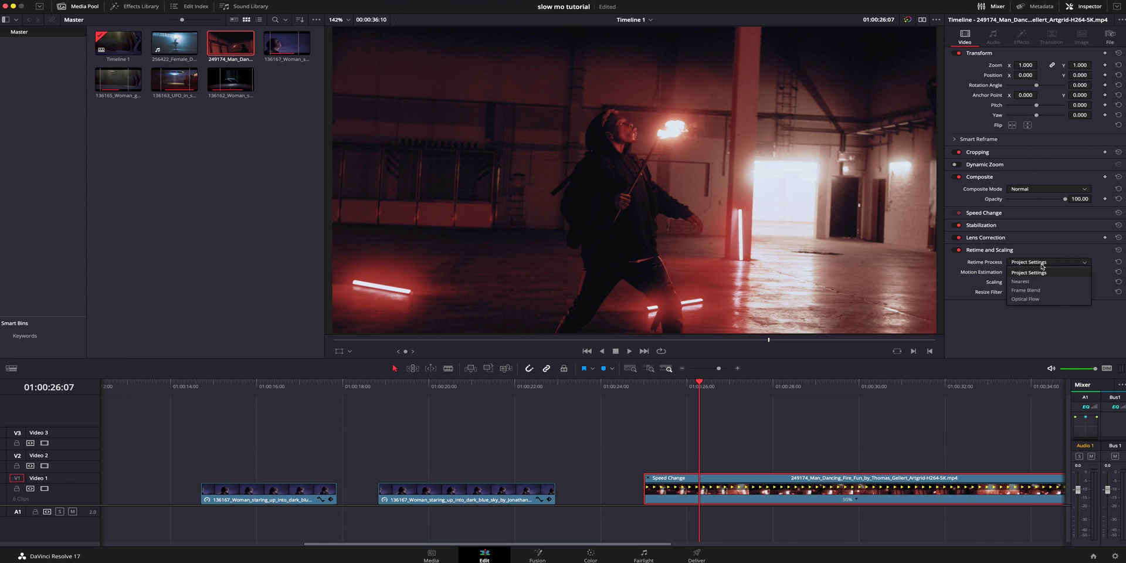
{"action": "left_click", "coordinate": [1025, 299]}
{"action": "key", "text": "space"}
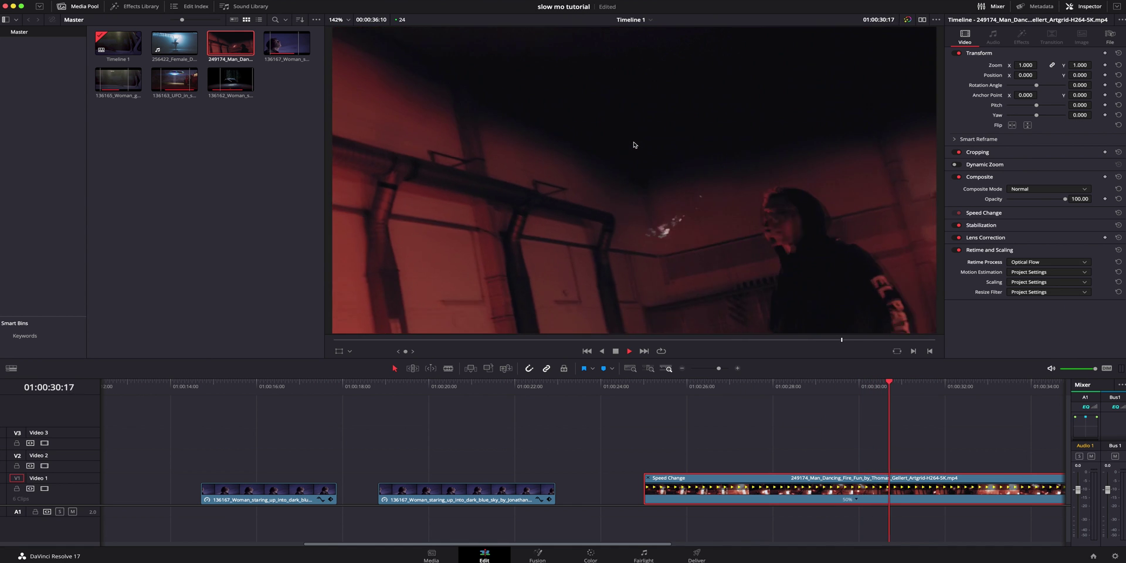
{"action": "left_click", "coordinate": [174, 42]}
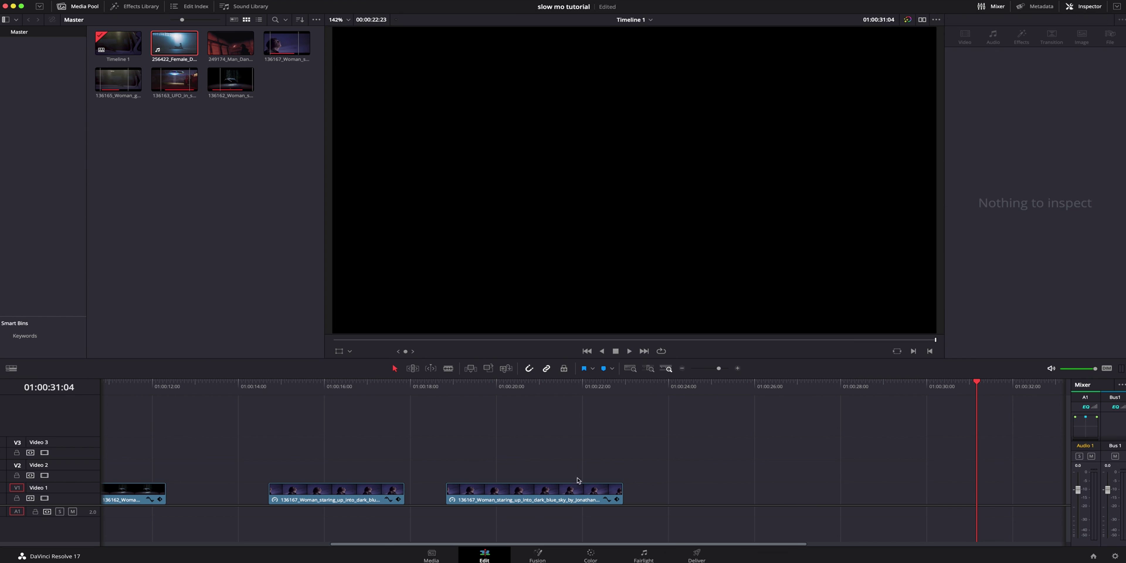
- Copy the 136167 clip onto Video 2, trim its end, and play from 01:00:04:05
{"action": "left_click_drag", "start_coordinate": [532, 496], "coordinate": [434, 469]}
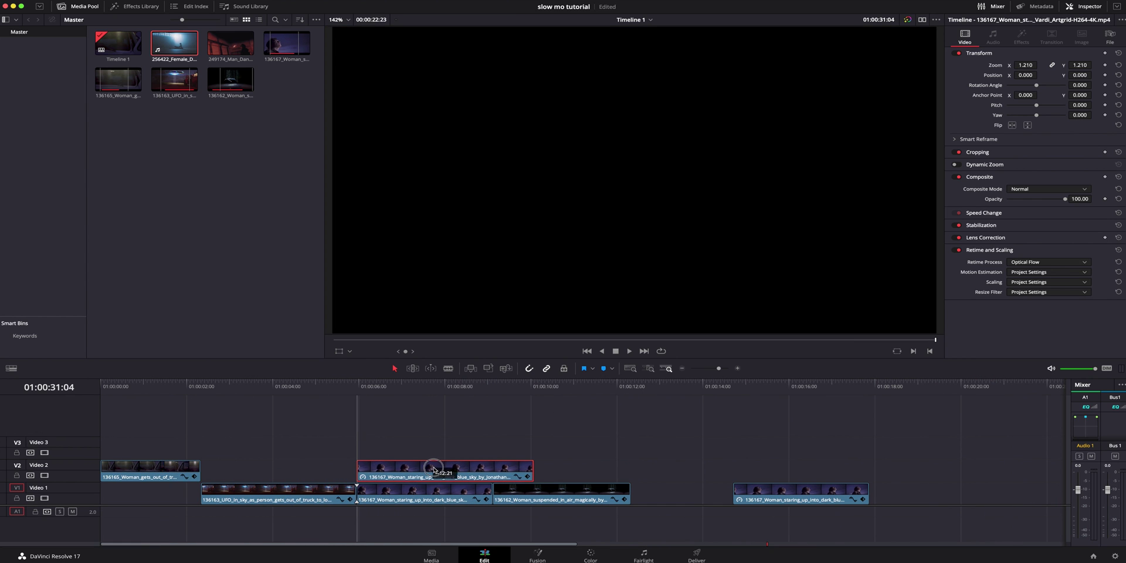
{"action": "left_click_drag", "start_coordinate": [534, 472], "coordinate": [491, 471]}
{"action": "left_click", "coordinate": [281, 386]}
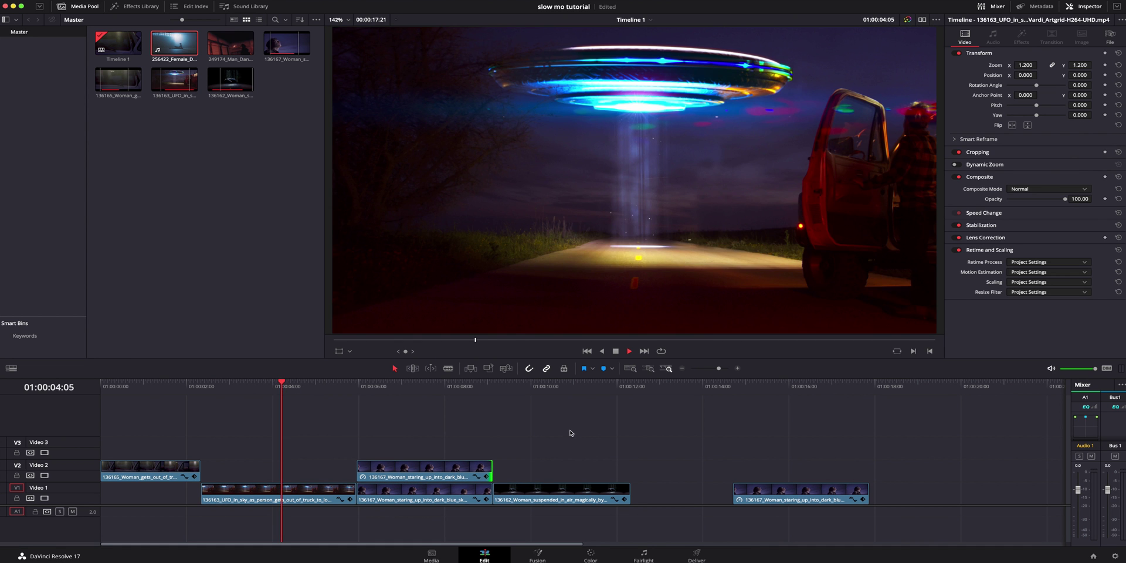
{"action": "key", "text": "space"}
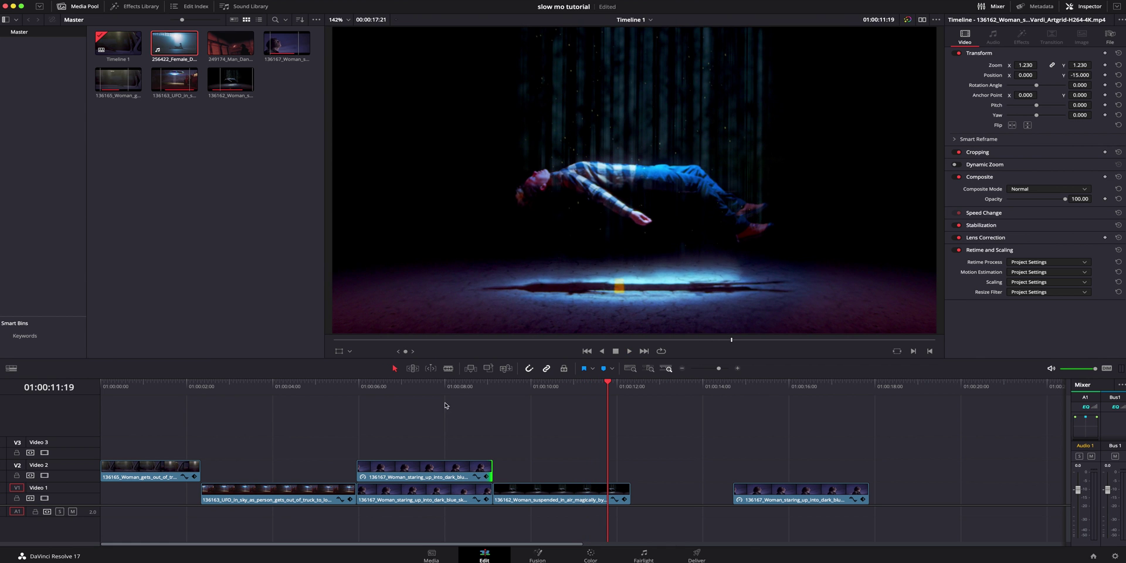
- Slide the Video 2 copy directly over the original close-up on Video 1 and play from the start
{"action": "left_click_drag", "start_coordinate": [397, 473], "coordinate": [609, 472]}
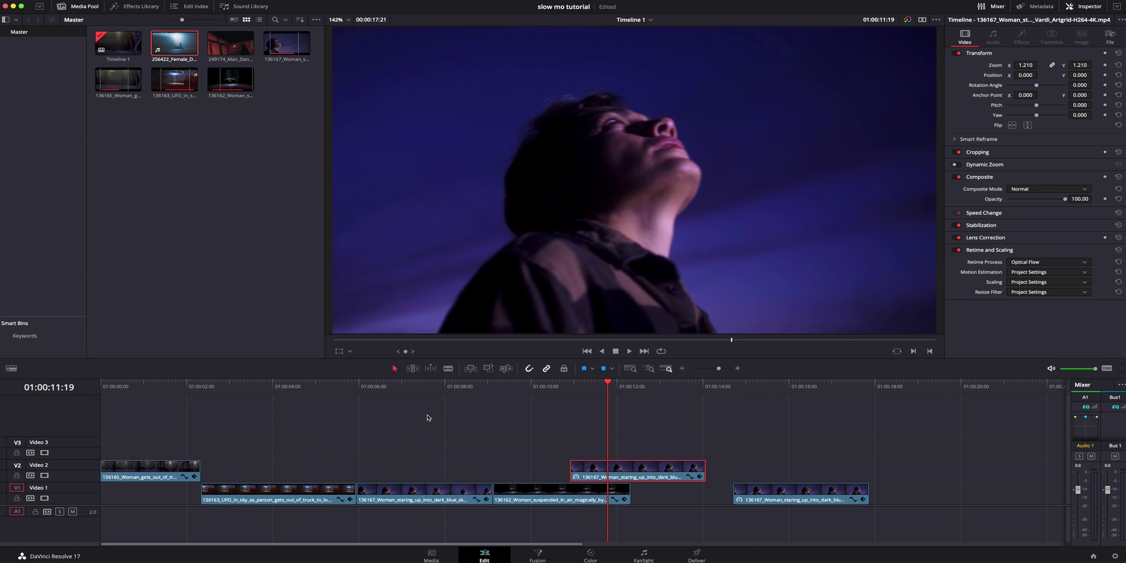
{"action": "left_click", "coordinate": [398, 389]}
{"action": "key", "text": "space"}
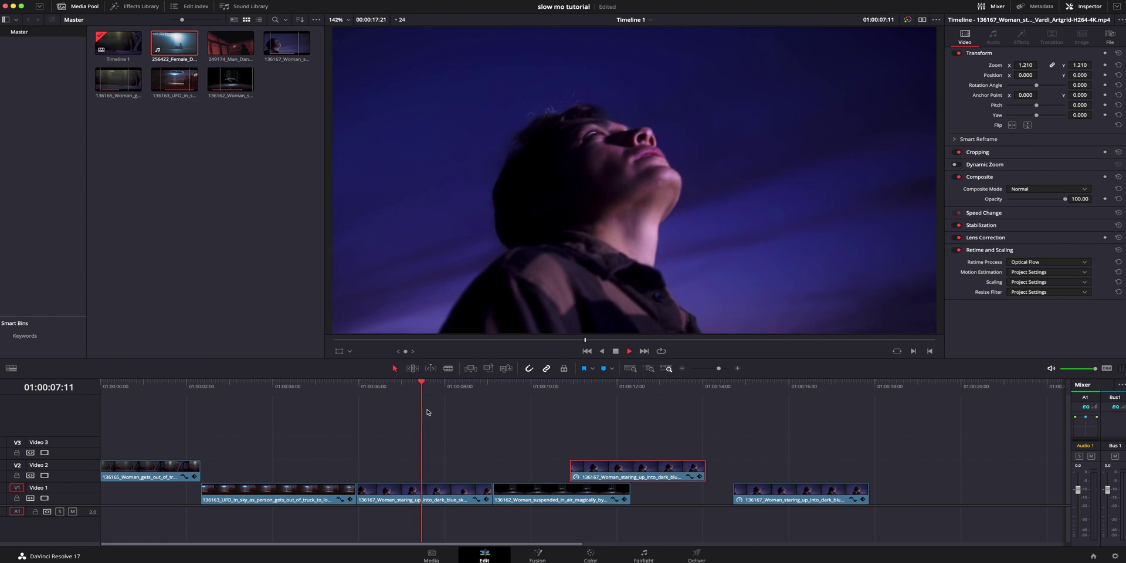
{"action": "left_click_drag", "start_coordinate": [537, 475], "coordinate": [389, 478]}
{"action": "left_click", "coordinate": [110, 389]}
{"action": "key", "text": "space"}
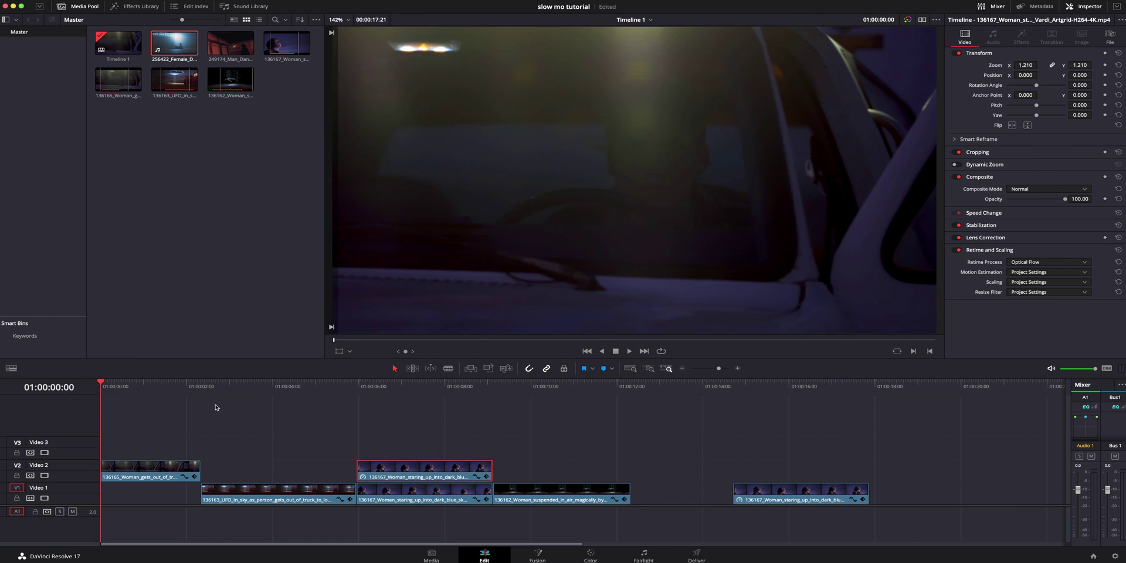